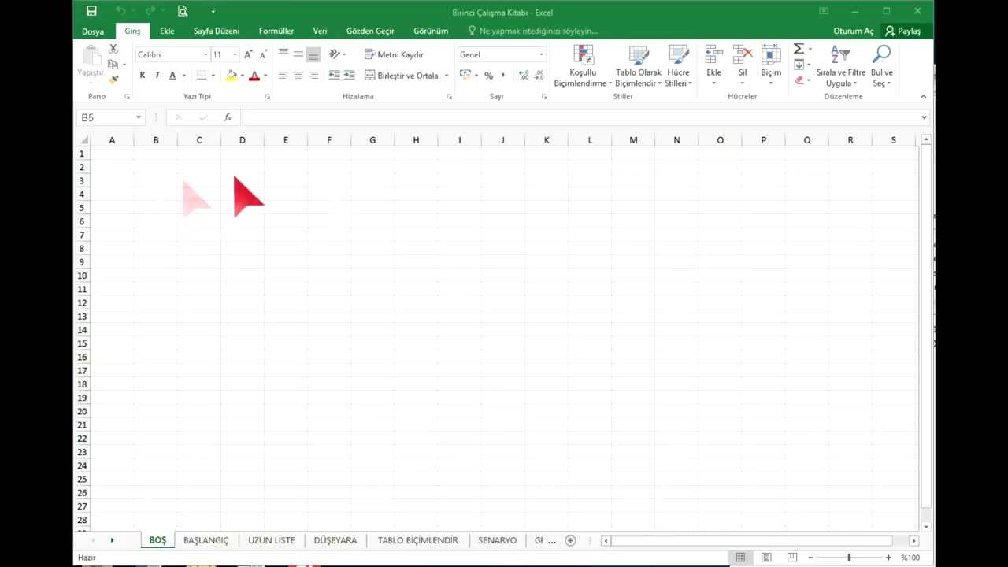
Select individual cells B5, C10, G10, F5, D8, D13, E13 and B6 one after another
left_click(204, 240)
left_click(201, 274)
left_click(370, 275)
left_click(329, 207)
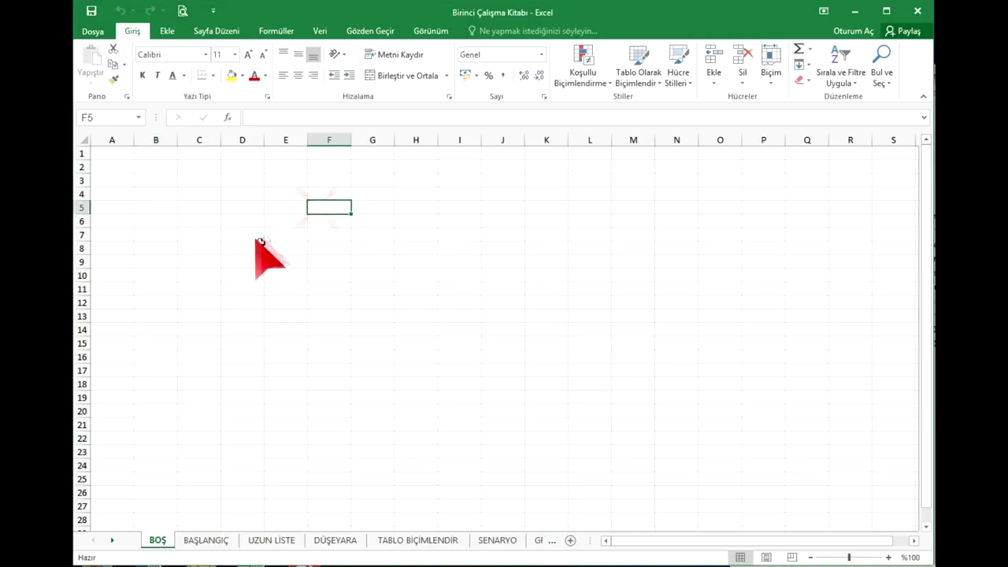
left_click(232, 248)
left_click(236, 316)
left_click(293, 316)
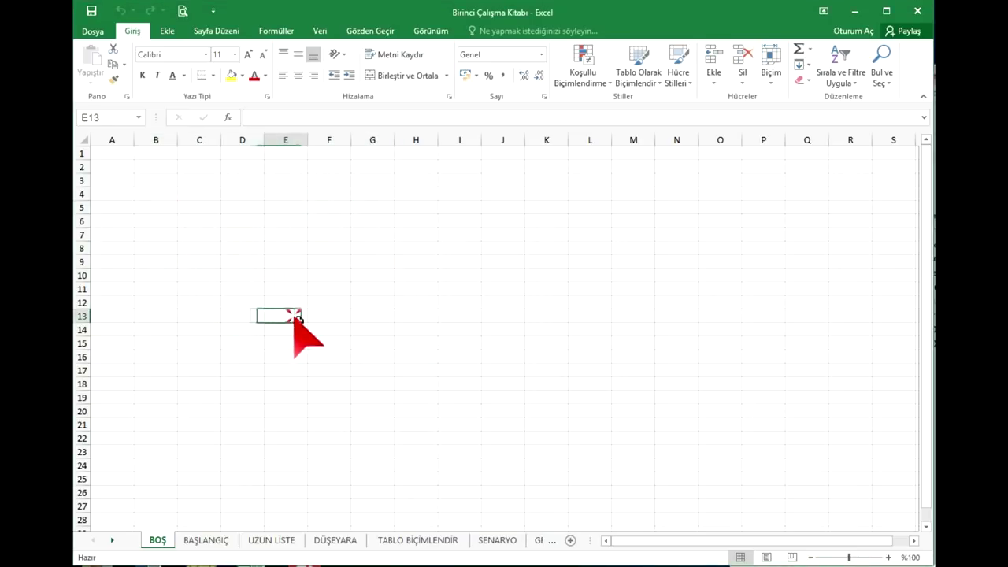
left_click(167, 222)
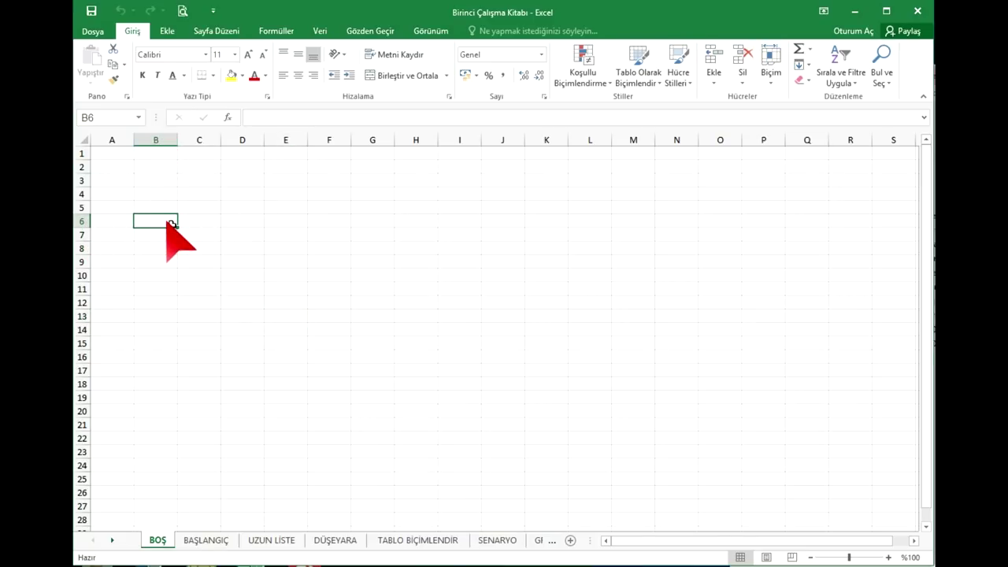
Check the active cell address, then select and deselect whole column C and row 5
left_click(87, 118)
left_click(240, 223)
left_click(209, 167)
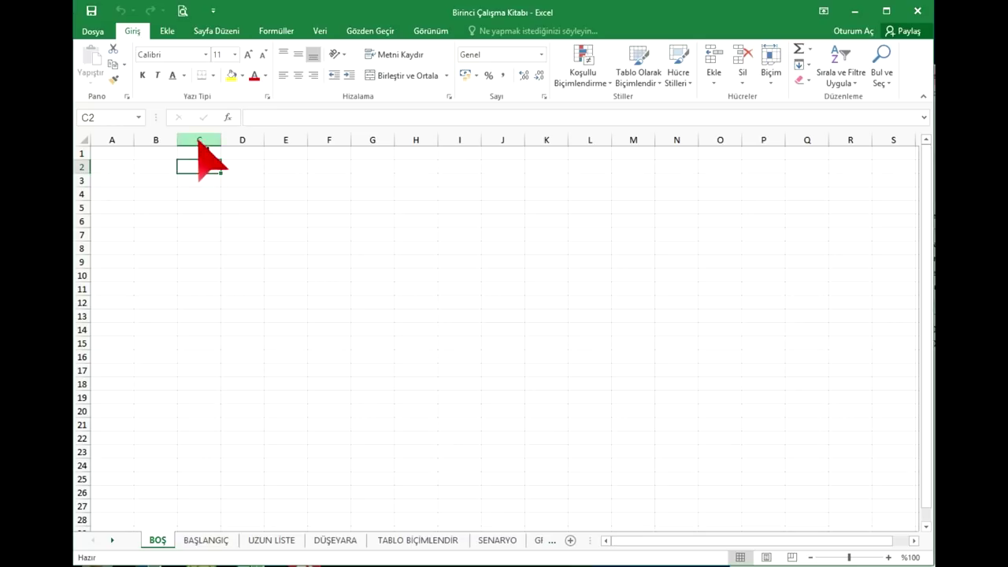
left_click(201, 140)
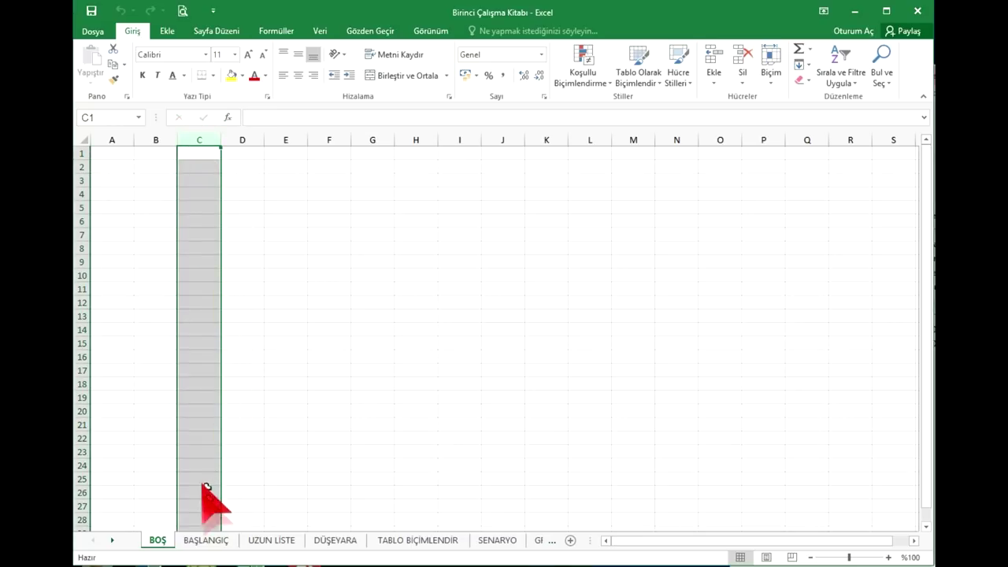
left_click(206, 397)
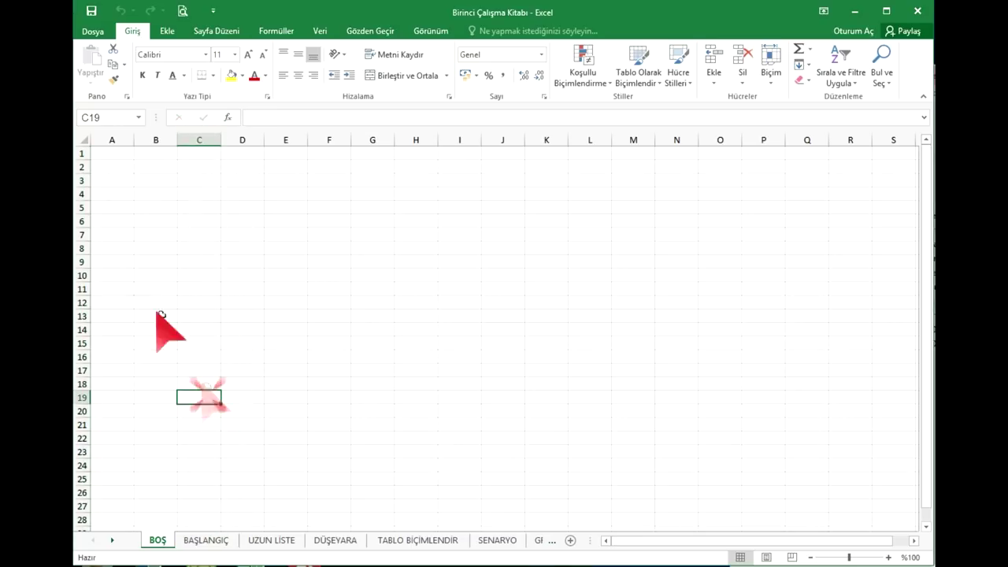
left_click(81, 209)
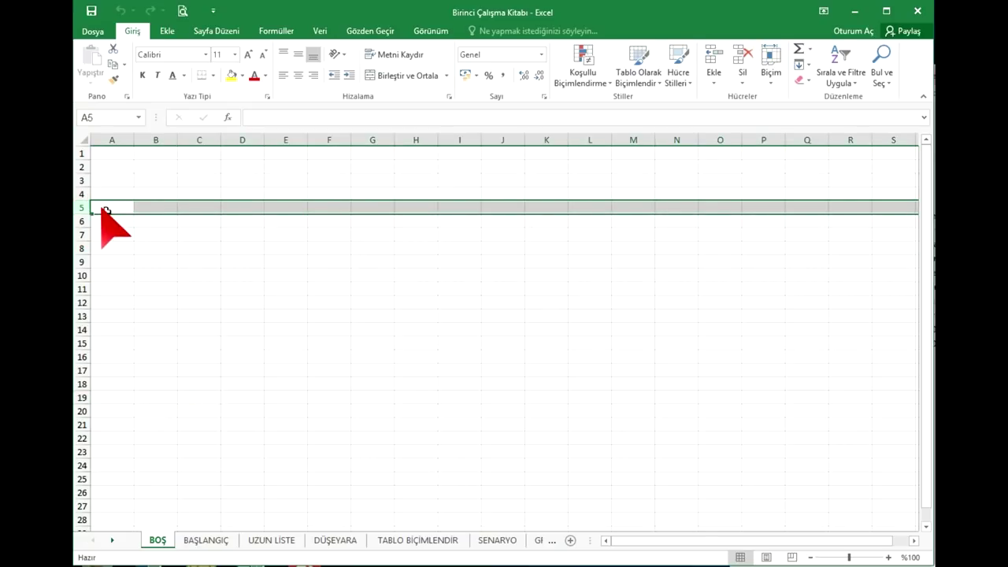
left_click(106, 209)
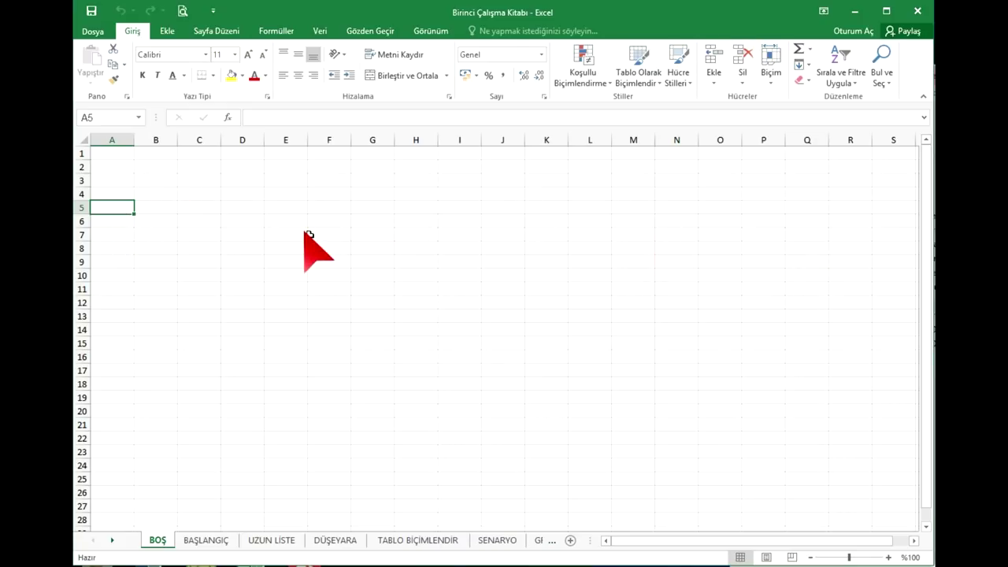
Jump to the sheet's last column and last row, then return to A1
key("ctrl+Right")
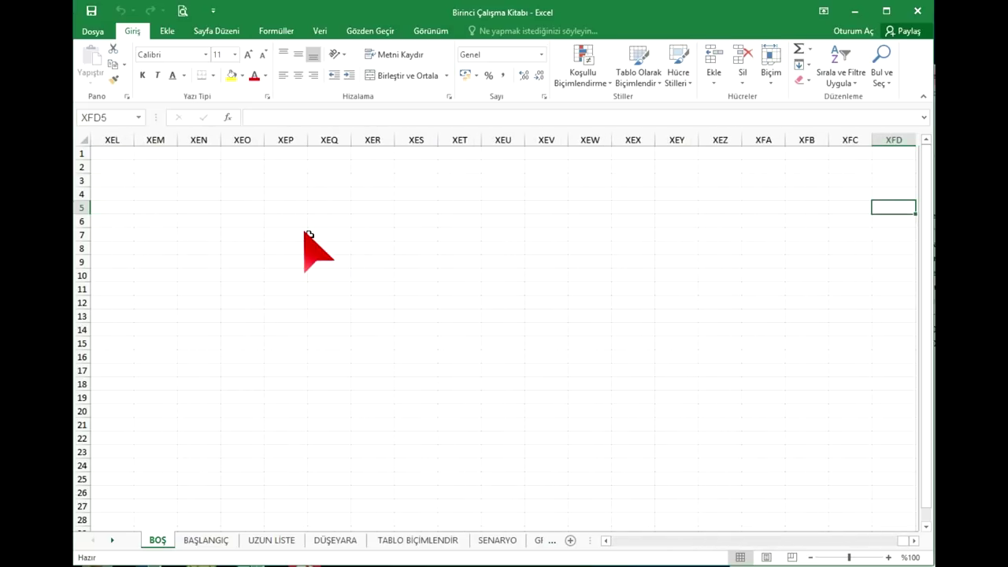
key("ctrl+Down")
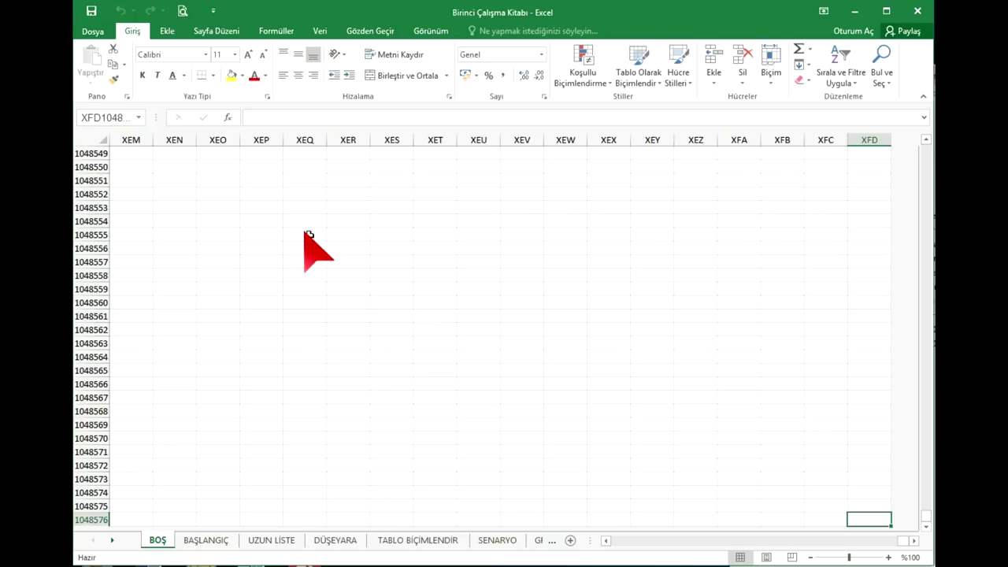
key("ctrl+Home")
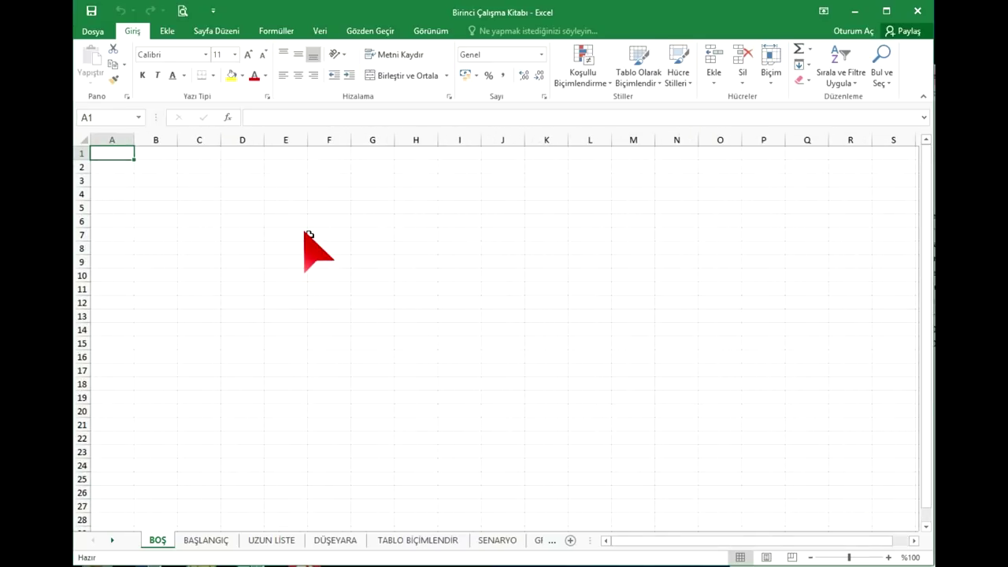
Select ranges such as B3:H10, E16:M22 and B6:L17, then whole columns A–G and rows 1–13
left_click_drag(155, 180, 409, 275)
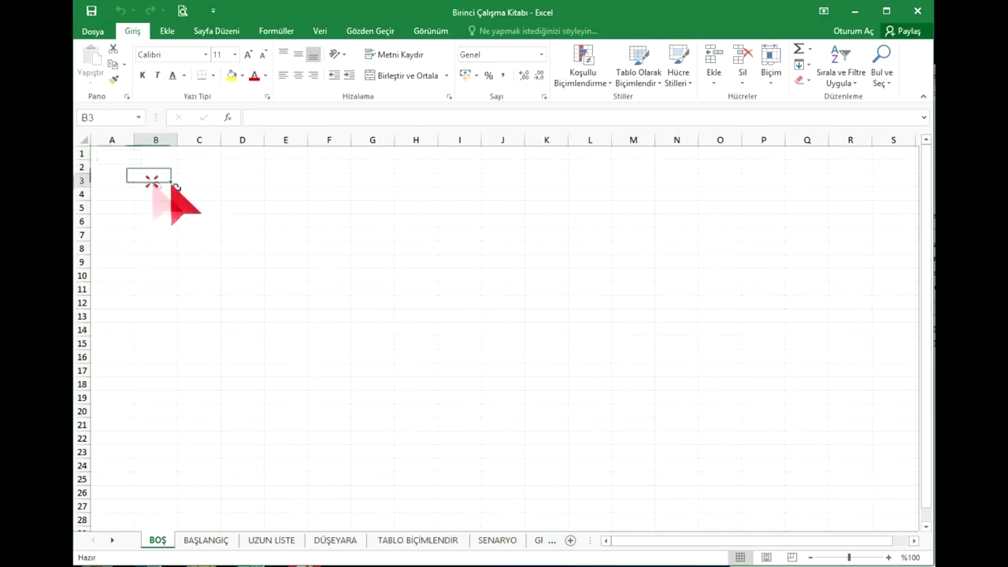
left_click_drag(202, 303, 461, 386)
left_click_drag(495, 218, 772, 370)
left_click_drag(633, 438, 268, 355)
left_click_drag(223, 233, 601, 326)
mouse_move(610, 382)
left_mouse_down()
mouse_move(462, 344)
mouse_move(165, 237)
mouse_move(615, 375)
left_mouse_up()
left_click(642, 274)
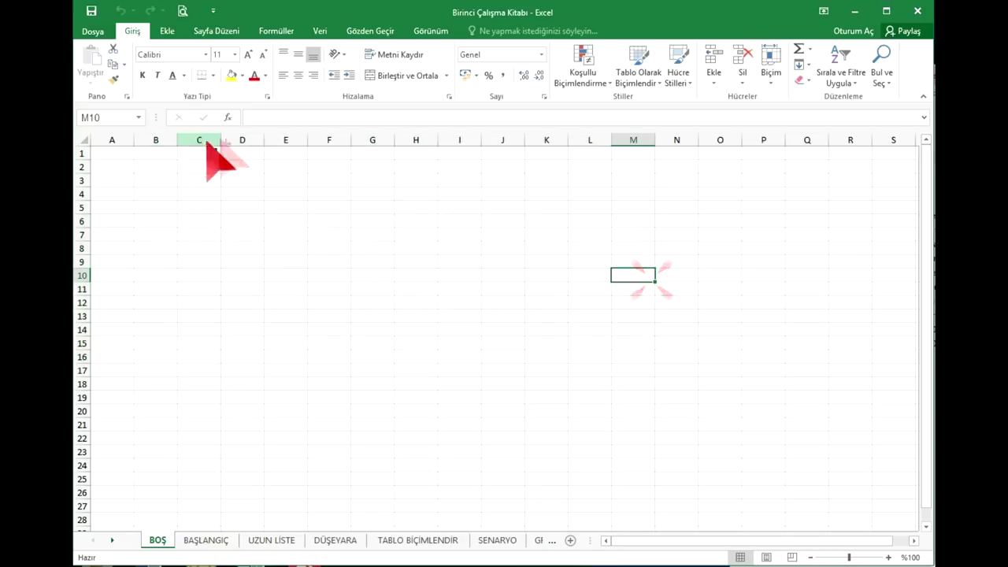
left_click_drag(115, 140, 417, 146)
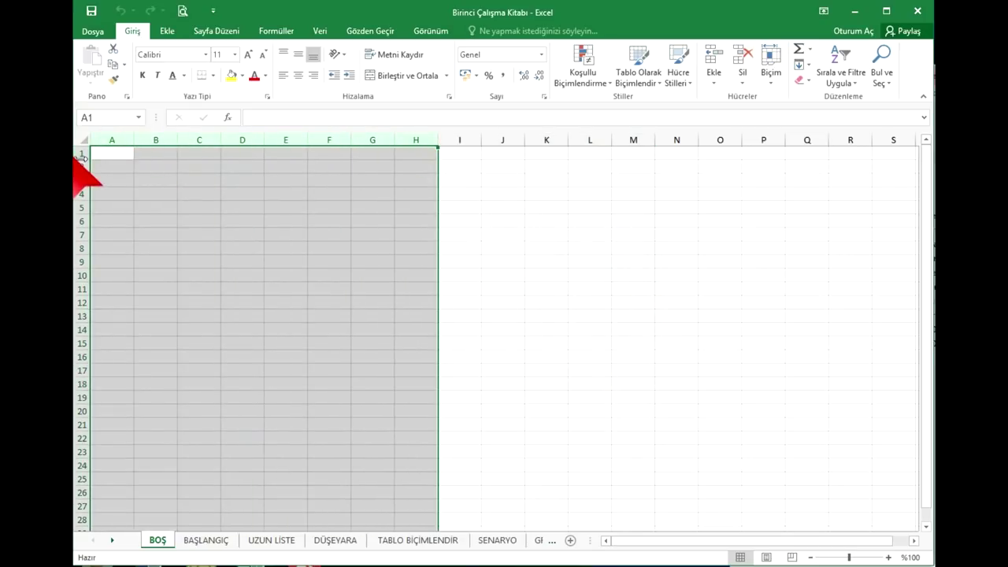
left_click_drag(84, 153, 82, 340)
left_click(283, 423)
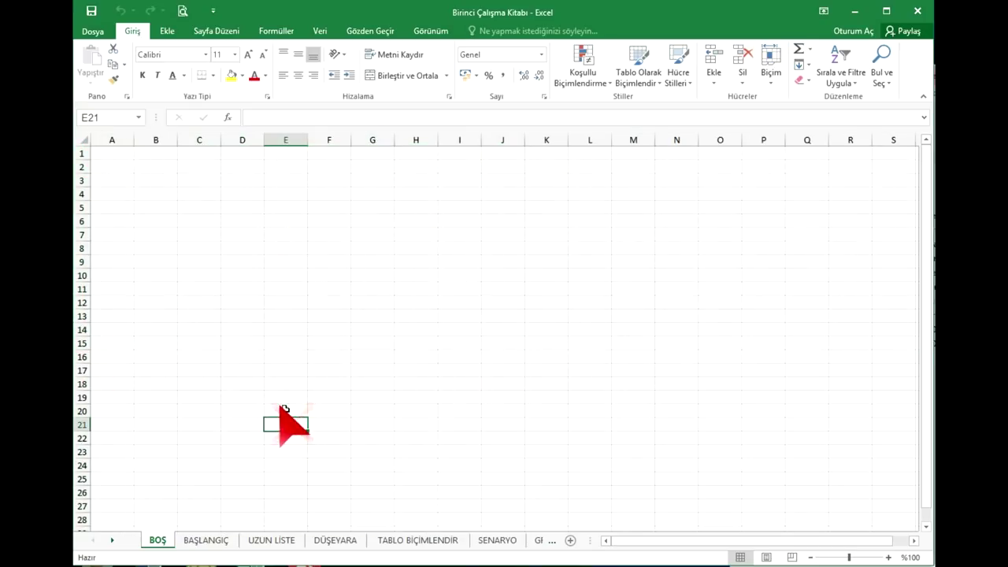
Enter the test word Deneme in cell B3
left_click(158, 181)
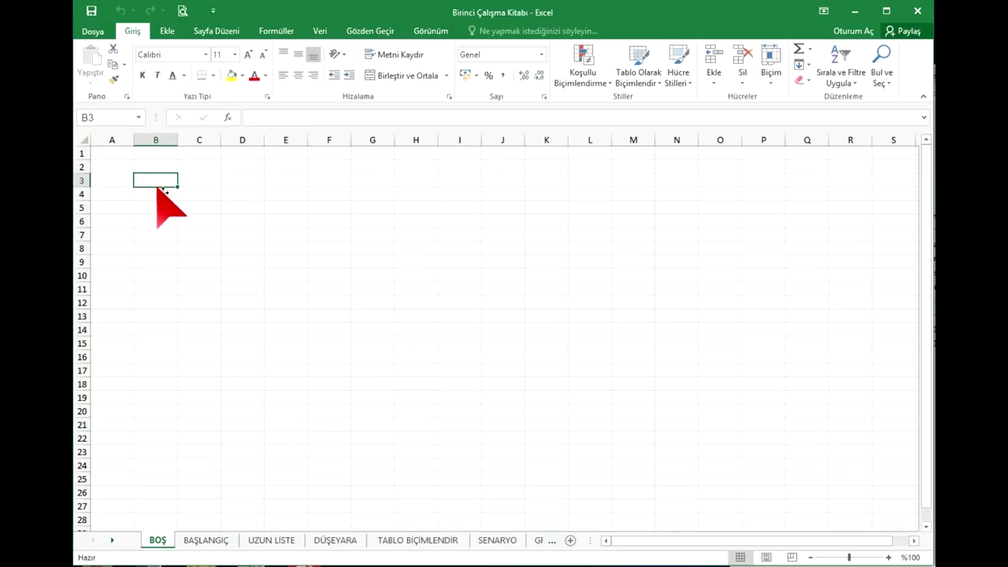
type("Deneme")
key("Return")
left_click(181, 248)
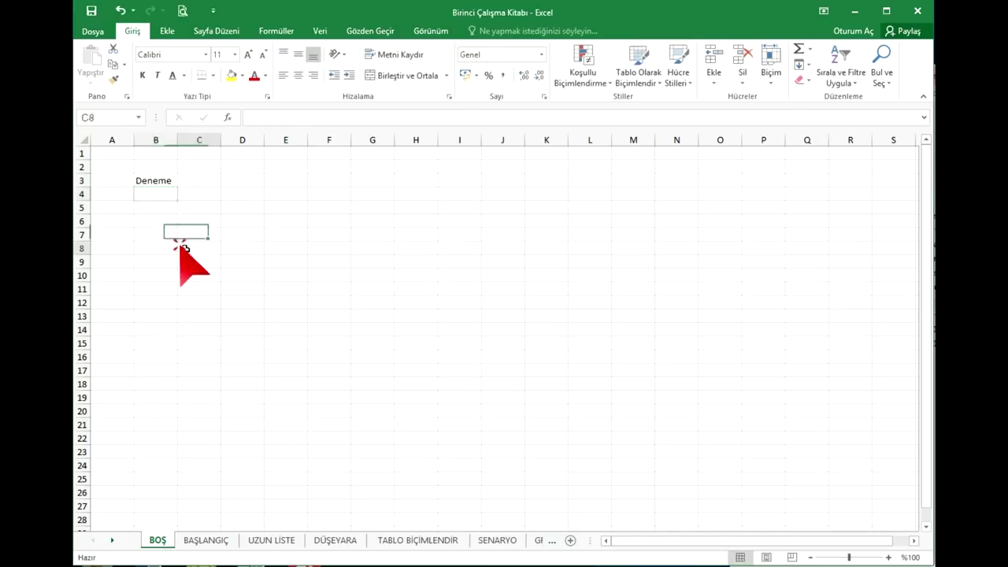
Overwrite B3 with 1. Sayı, then enter 2. Sayı in B4 and Toplamı in B5
left_click(151, 182)
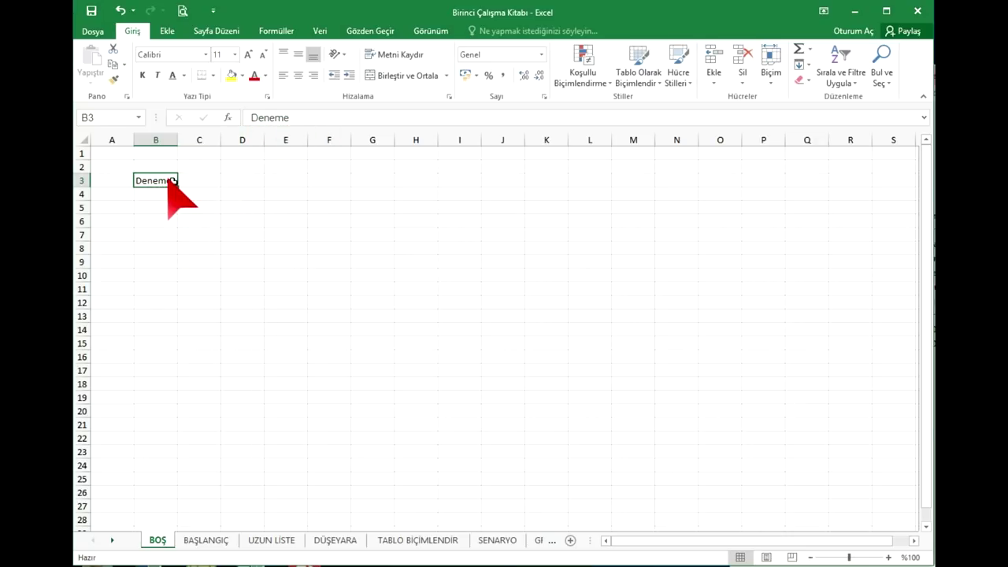
type("!")
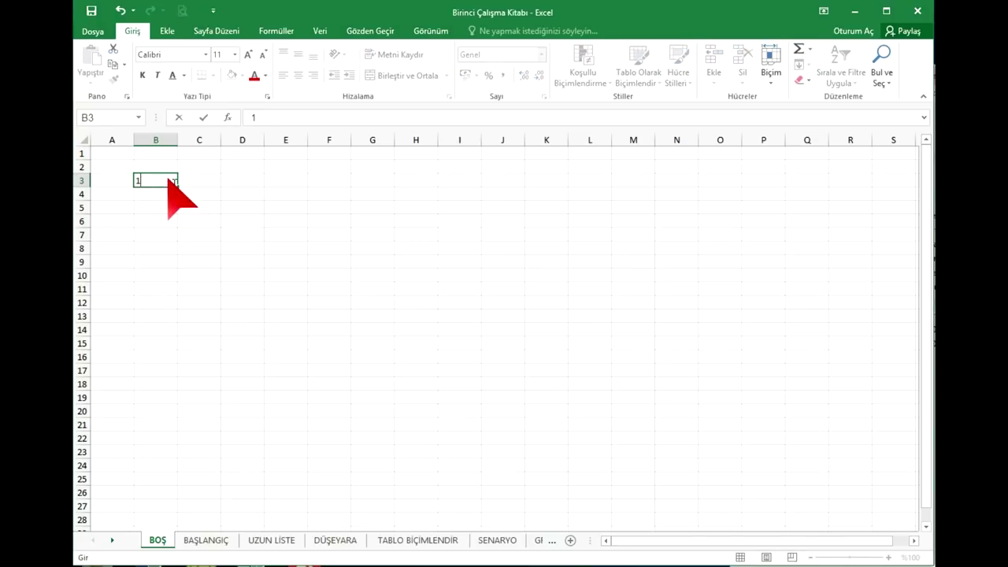
type(". Sayı")
key("Return")
type("2.")
key("Return")
type("Toplamı")
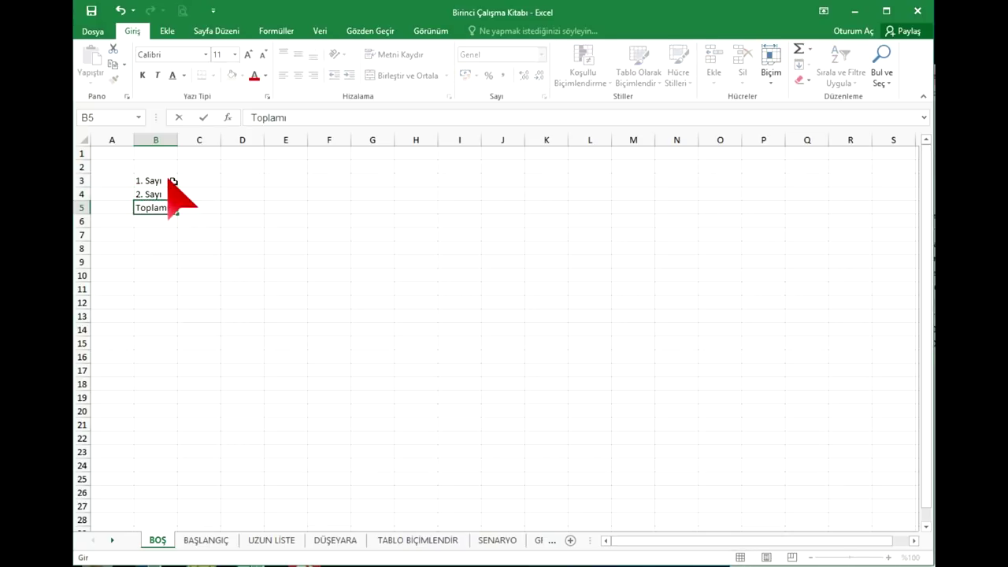
key("Return")
Put all borders on B3:C9, autofit column B and widen column C
mouse_move(172, 180)
left_mouse_down()
mouse_move(217, 238)
mouse_move(212, 264)
left_mouse_up()
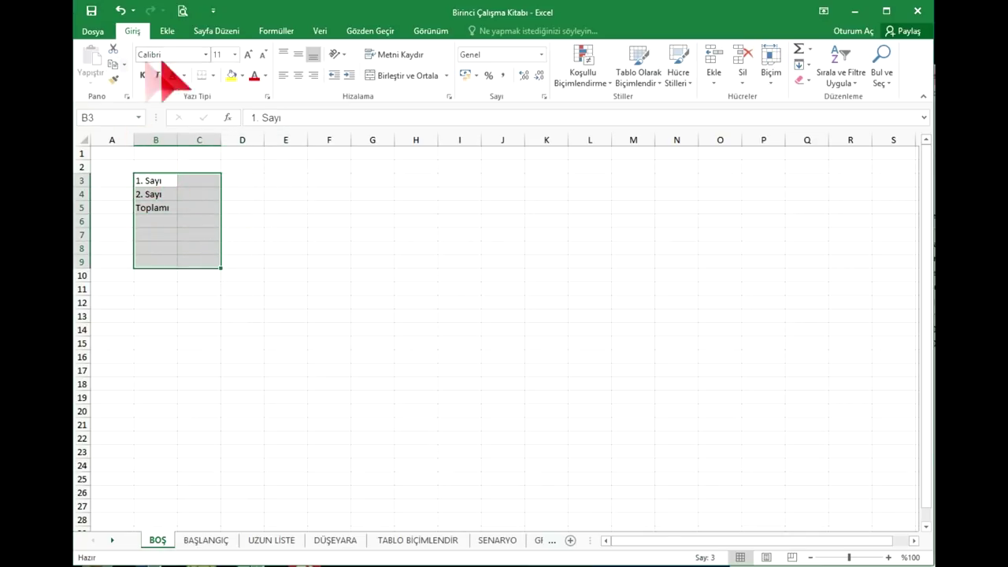
left_click(212, 74)
left_click(236, 191)
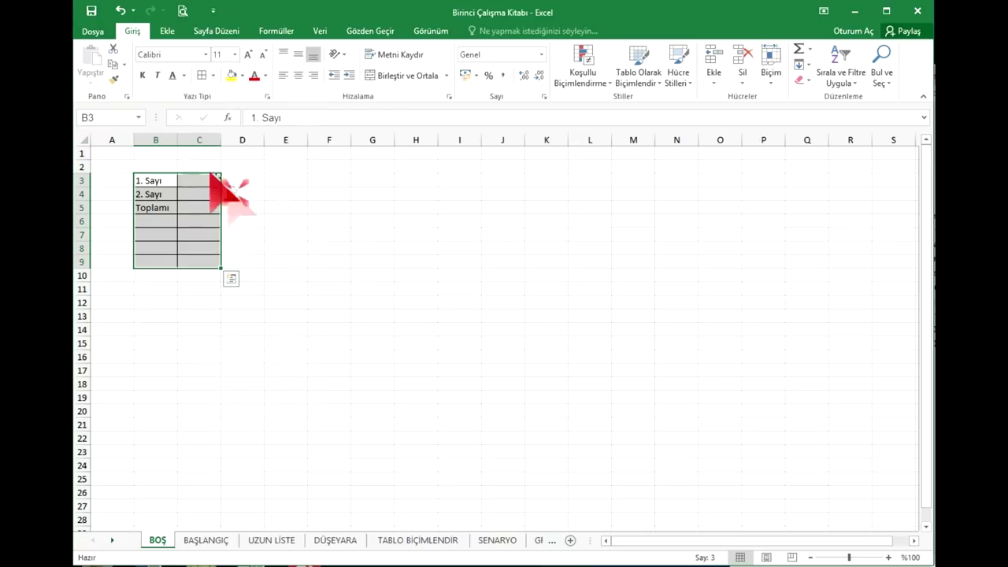
double_click(177, 139)
left_click_drag(214, 139, 250, 140)
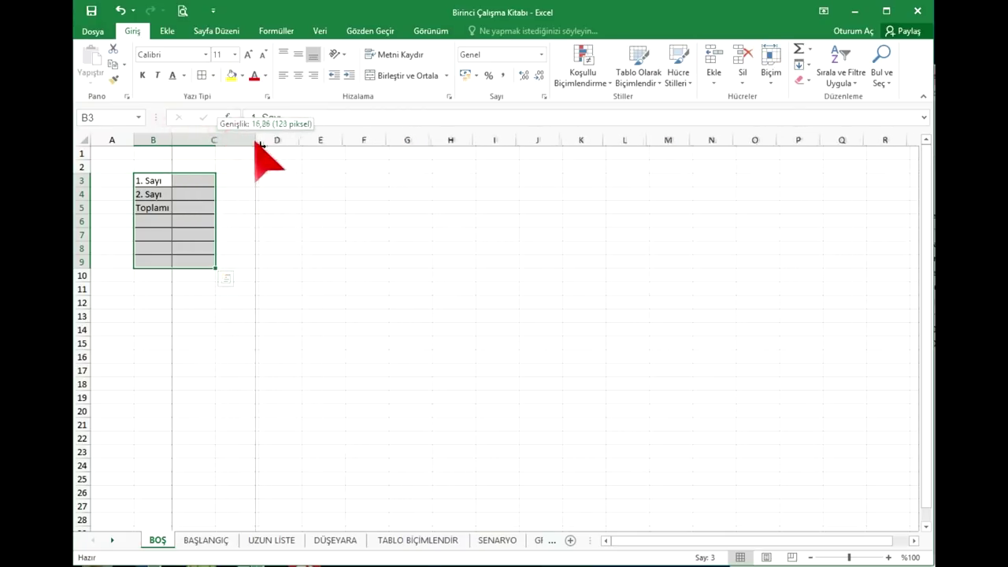
Enter 10 in C3 and 5 in C4
left_click(188, 182)
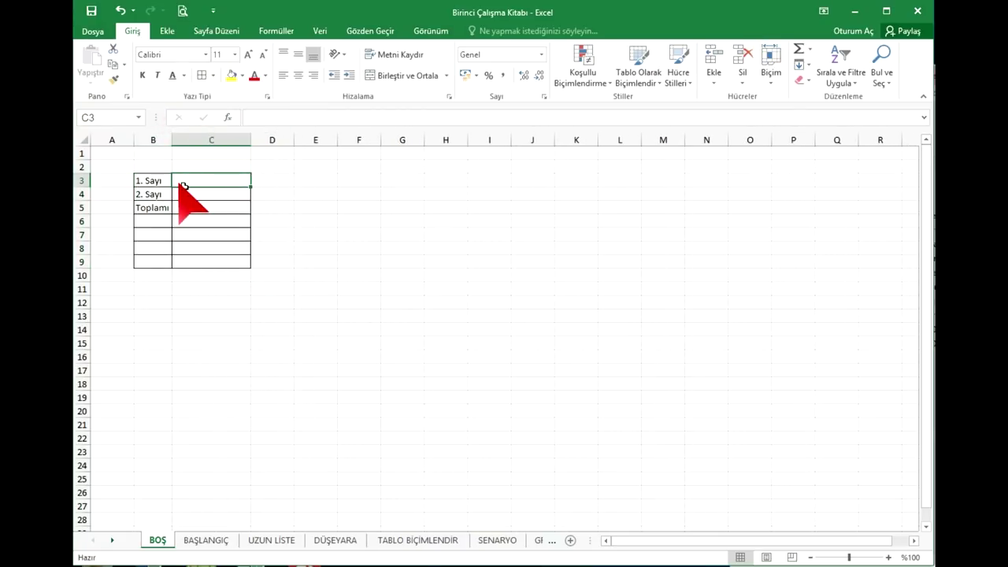
type("10")
key("Return")
type("5")
key("Return")
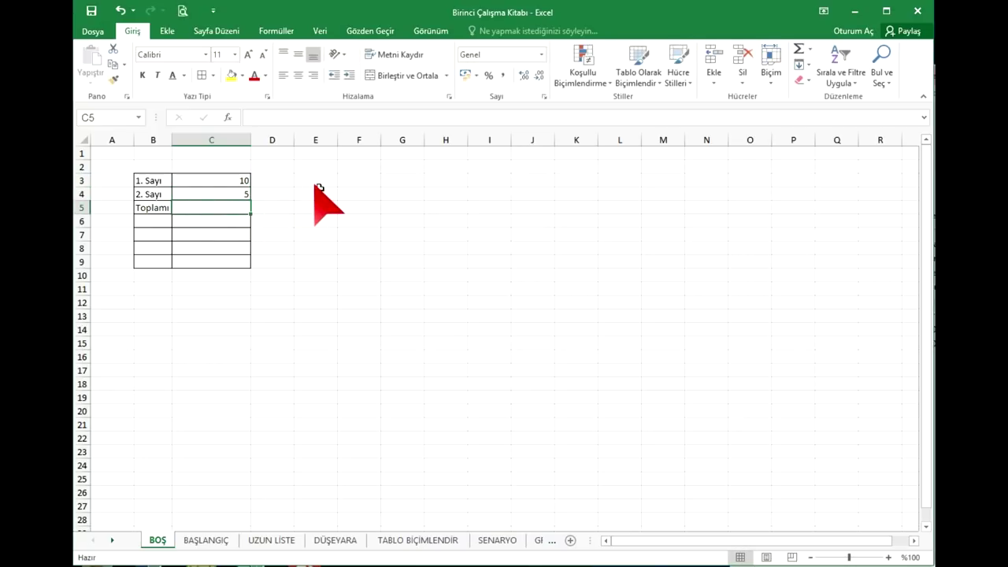
Enter plain text 10+5 in E3 and the formula =10+5 in E4, showing 15
left_click(319, 184)
left_click(317, 184)
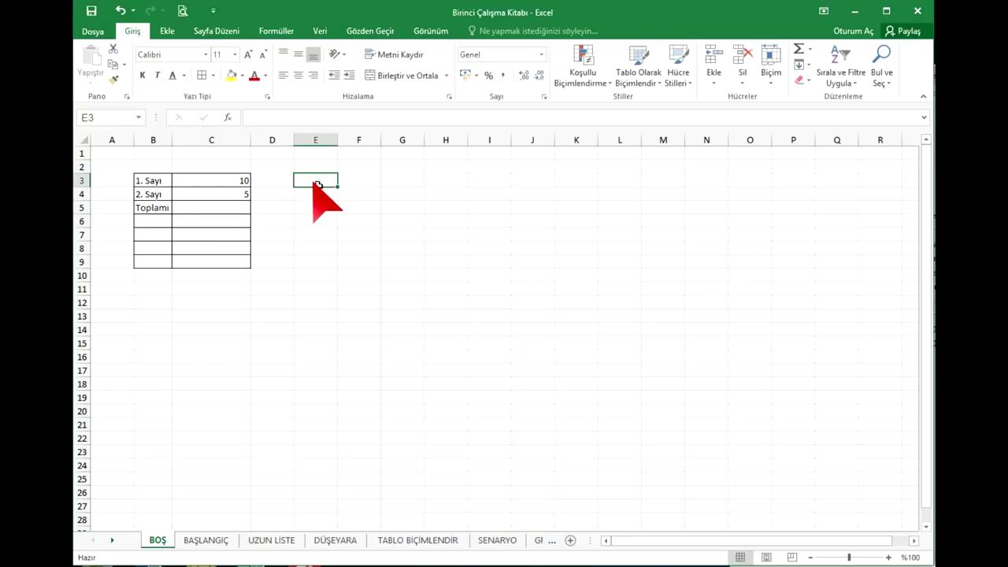
type("10+5")
key("Return")
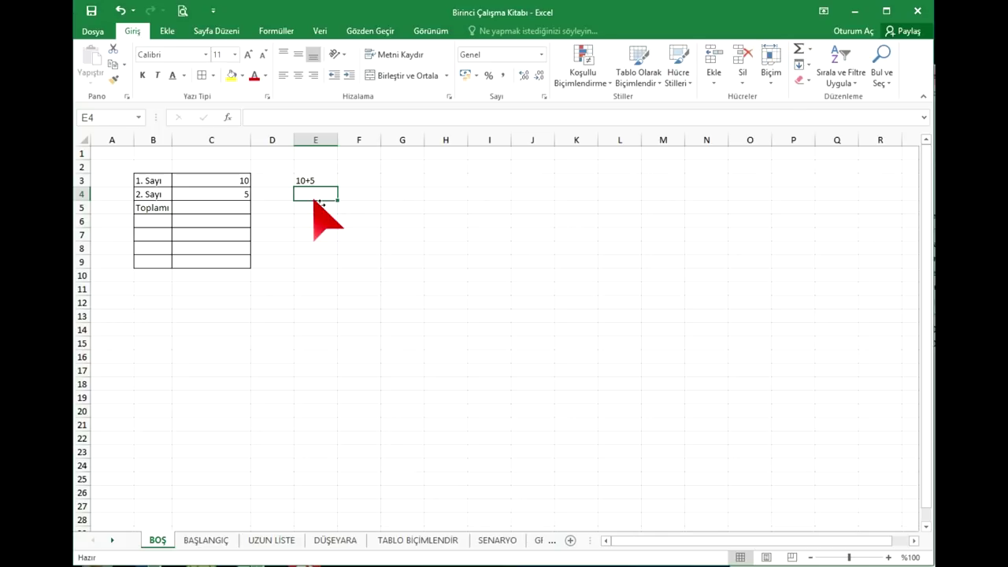
type("=10+5")
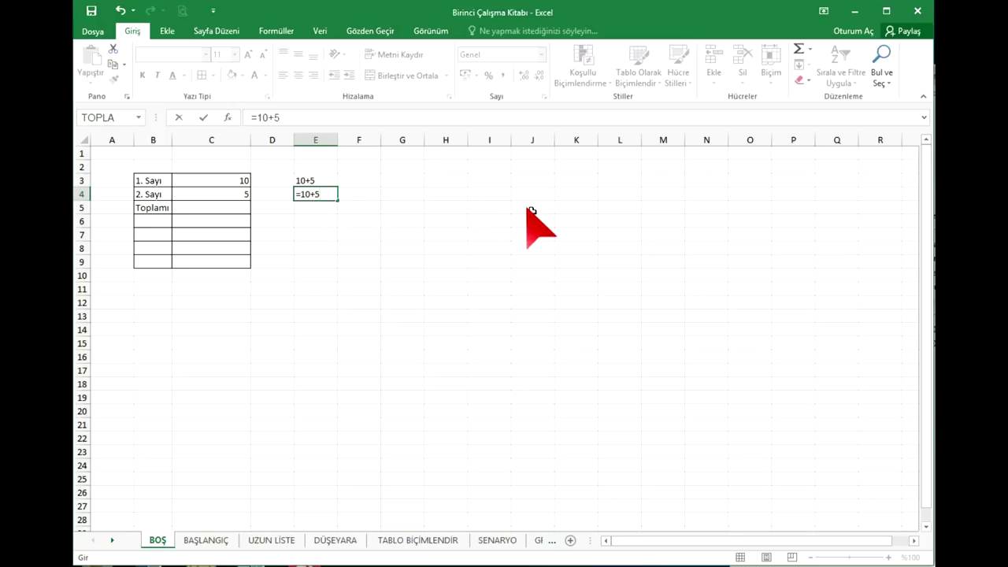
key("Return")
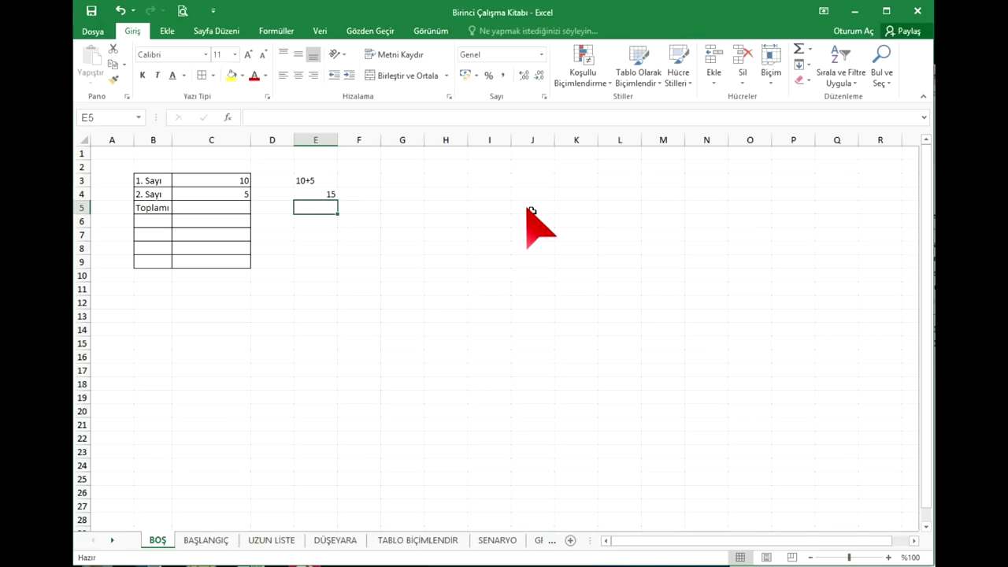
left_click(329, 195)
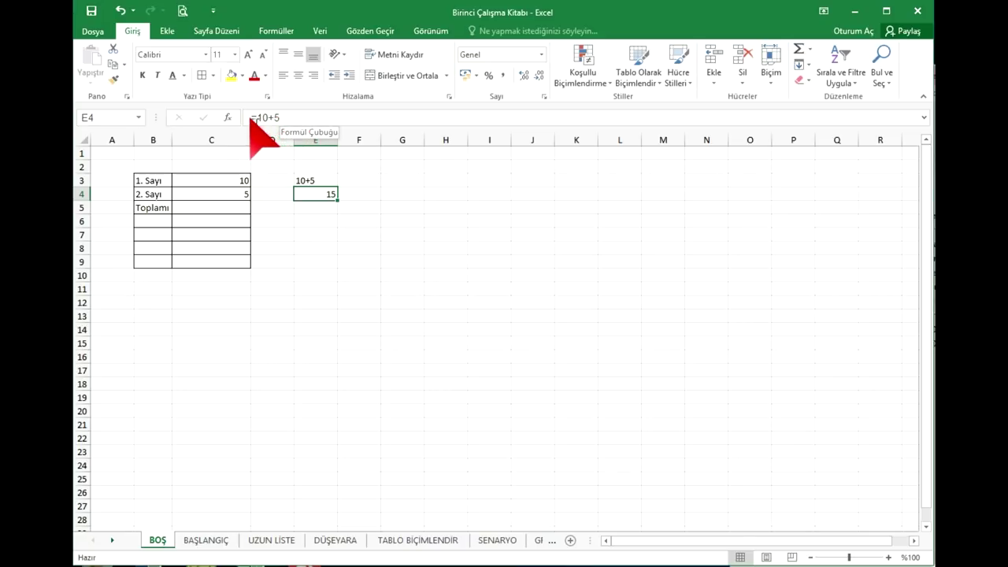
double_click(332, 194)
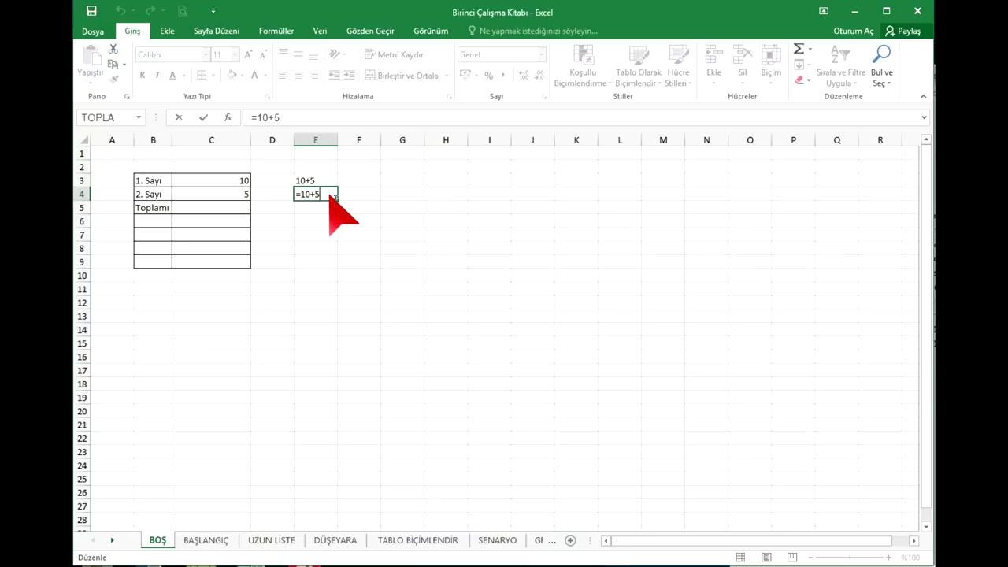
left_click(363, 197)
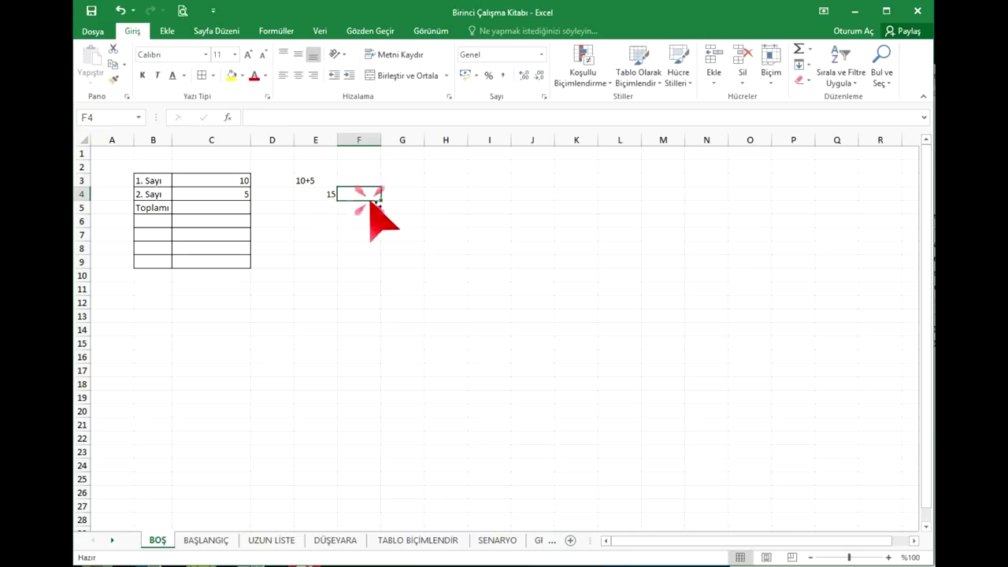
left_click(322, 195)
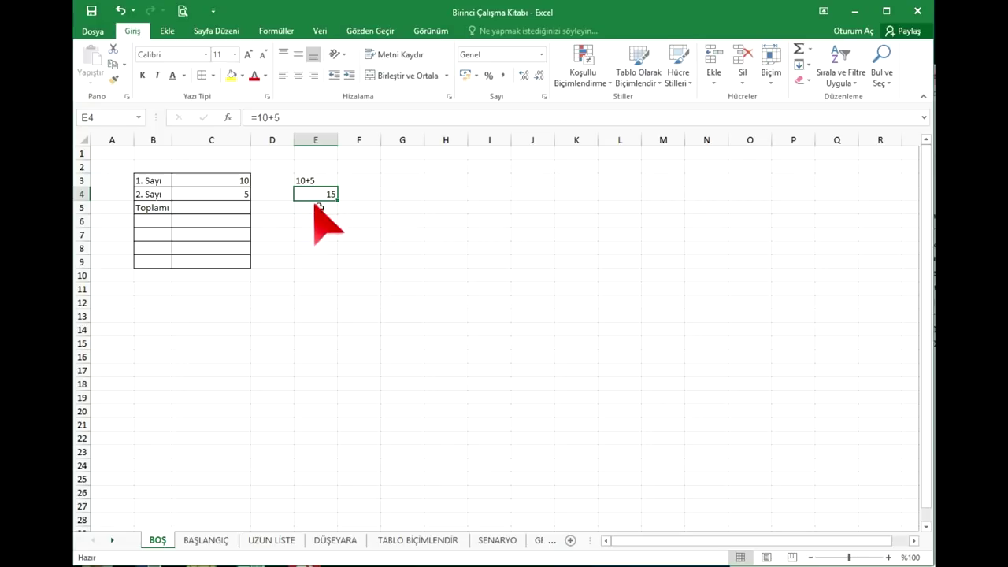
left_click(321, 208)
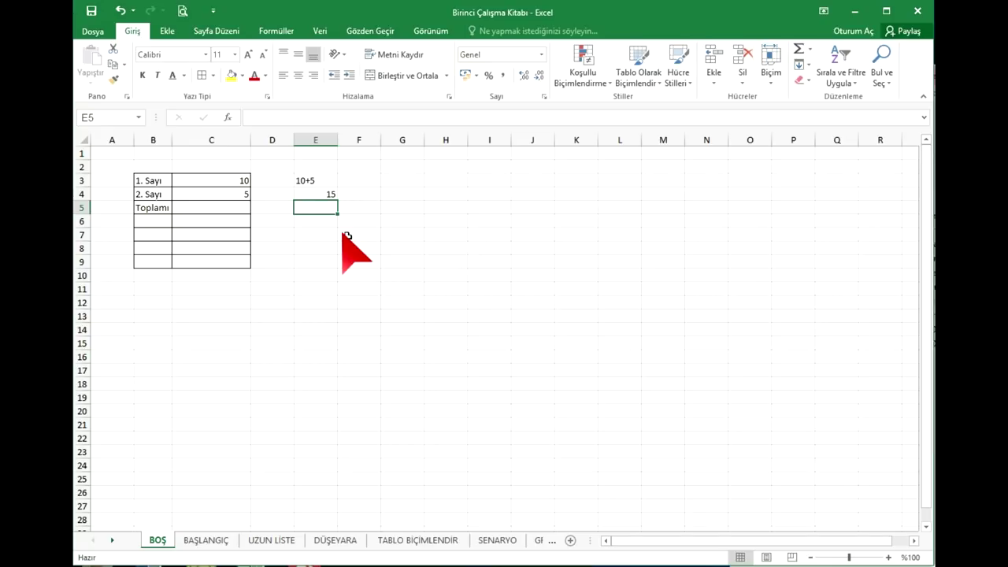
type("=deneme")
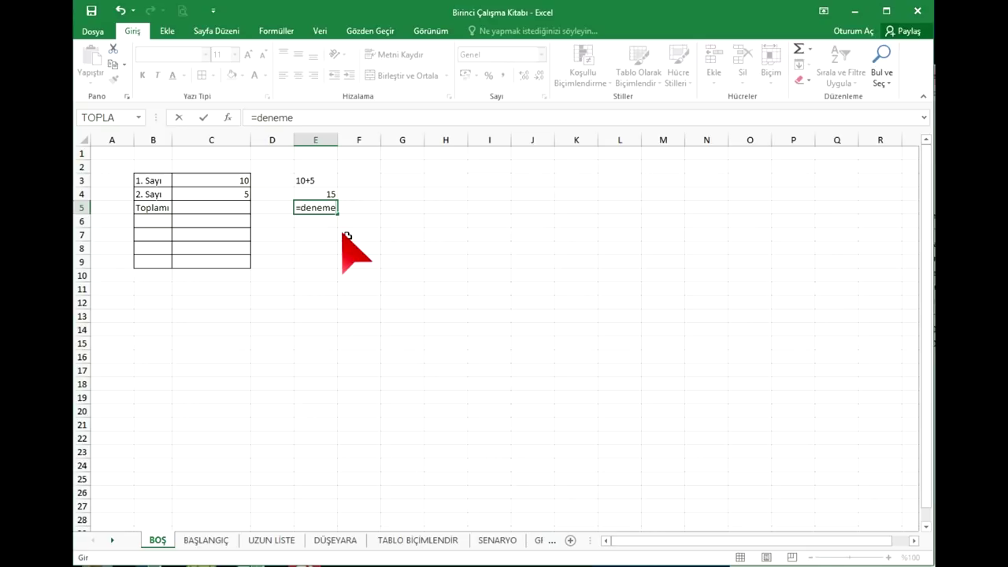
key("Return")
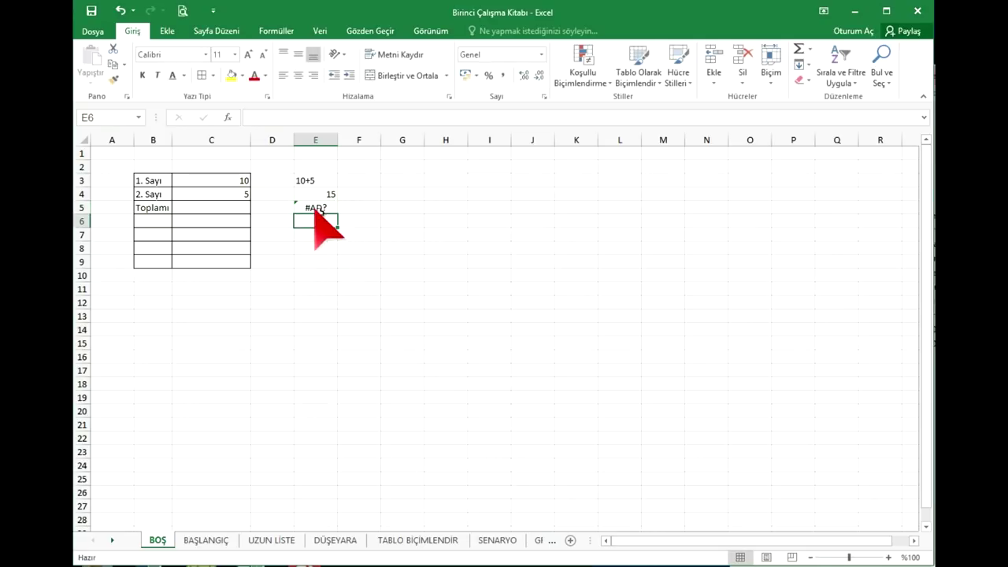
left_click(334, 210)
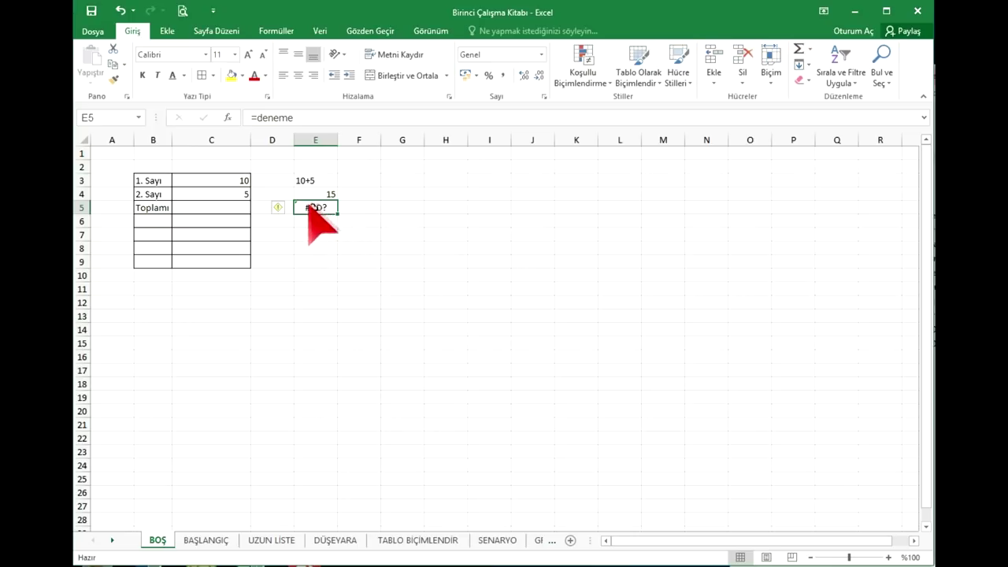
key("Delete")
left_click(235, 211)
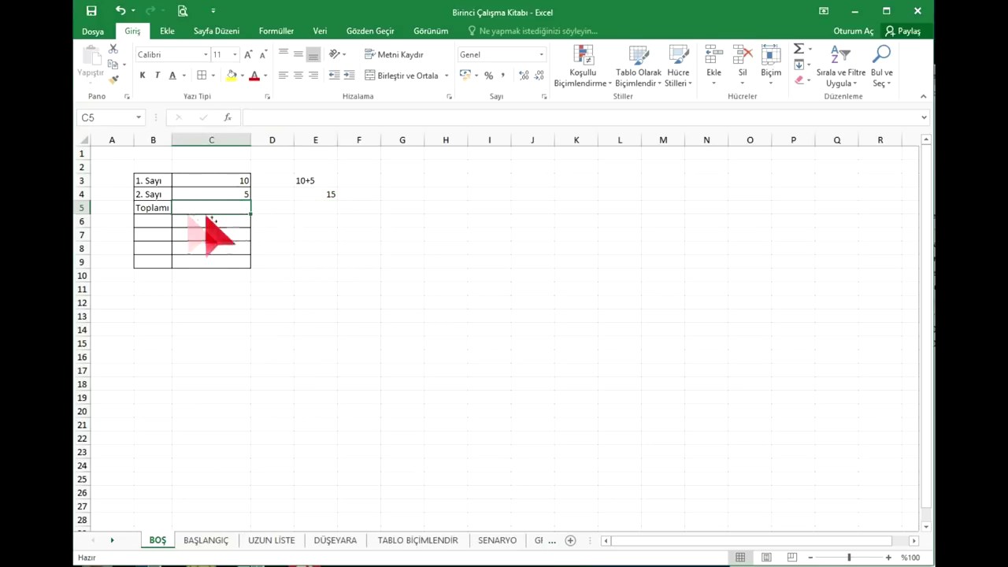
Discard the hard-coded entry in C5 and enter the formula =C3+C4 instead
type("=10+5")
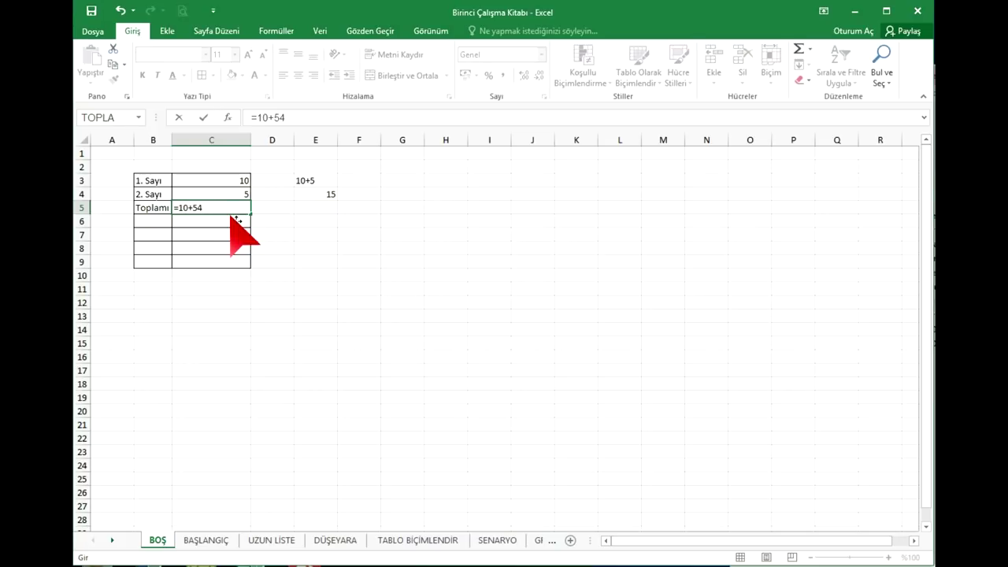
key("Return")
left_click(237, 208)
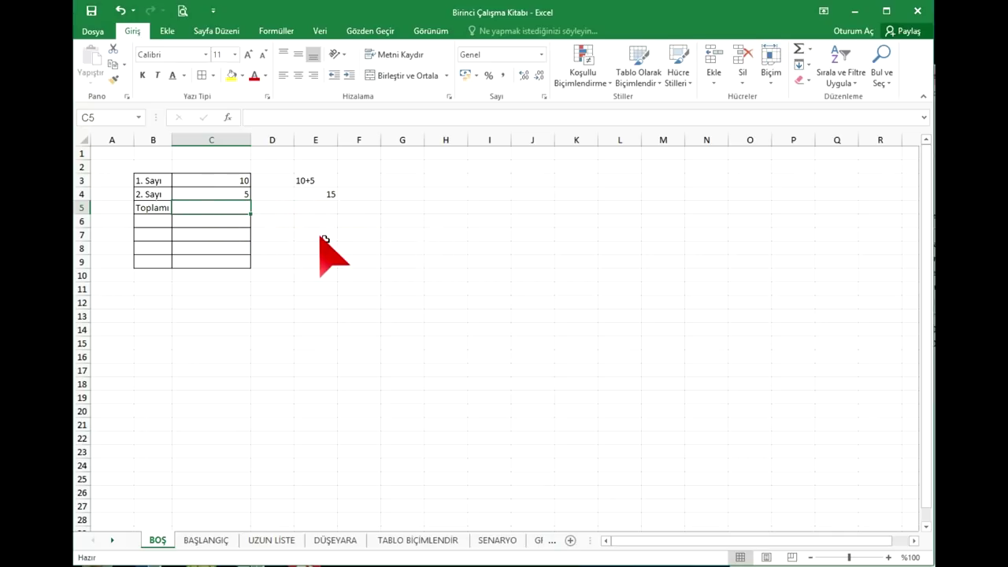
type("=")
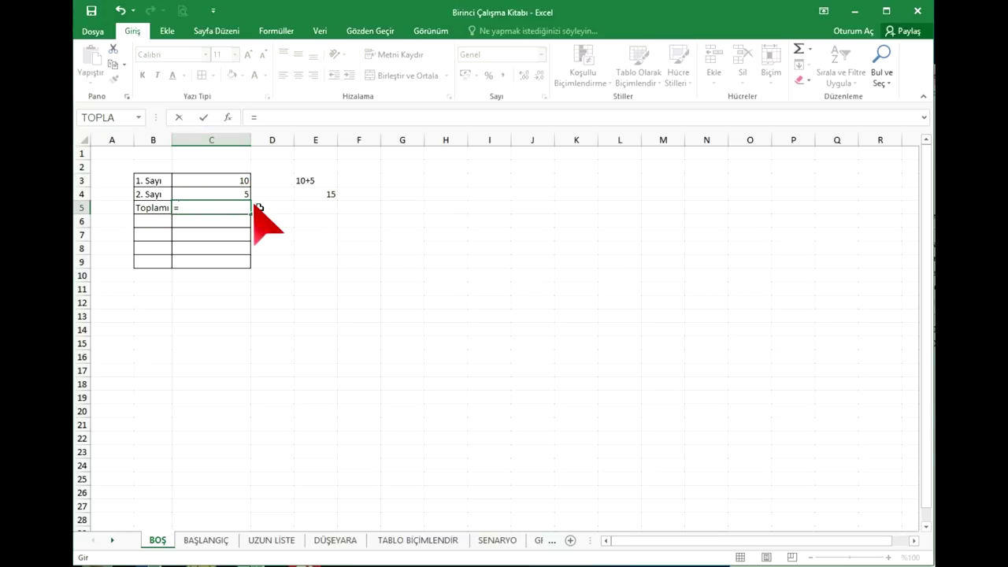
type("C3+")
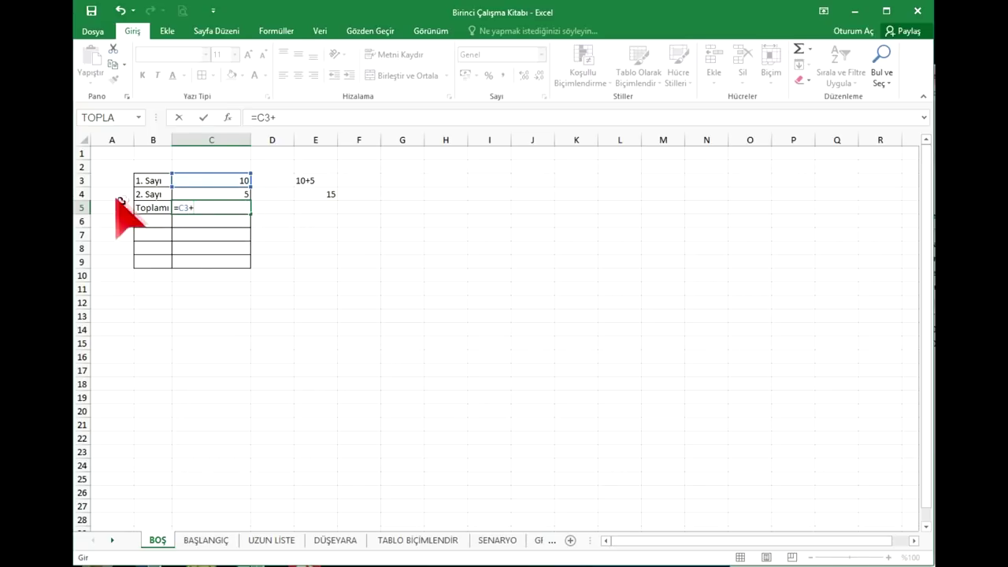
type("C4")
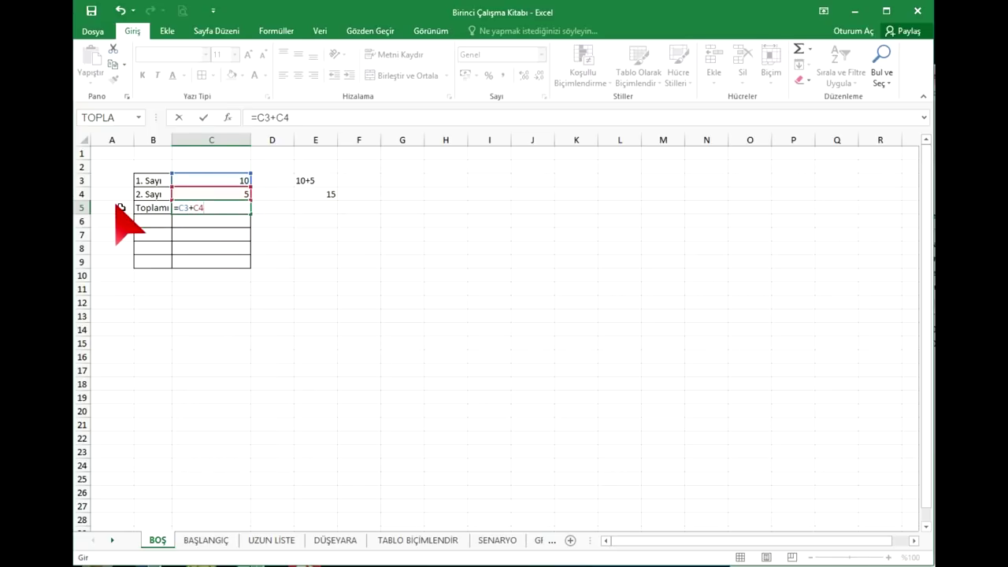
key("Return")
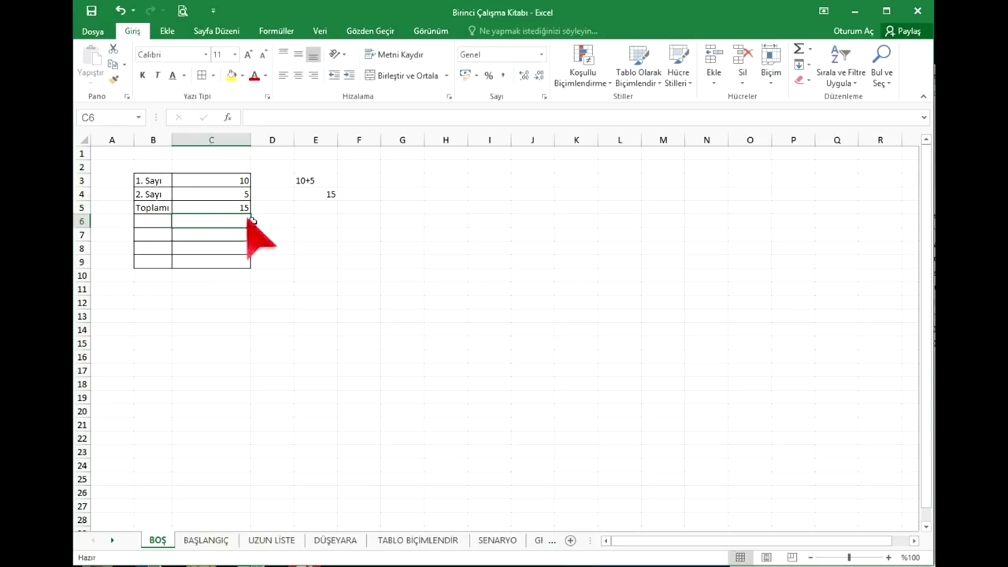
Compare the E4 and C5 formulas, then enter a new value in C4 to test the sum
left_click(327, 195)
left_click(247, 207)
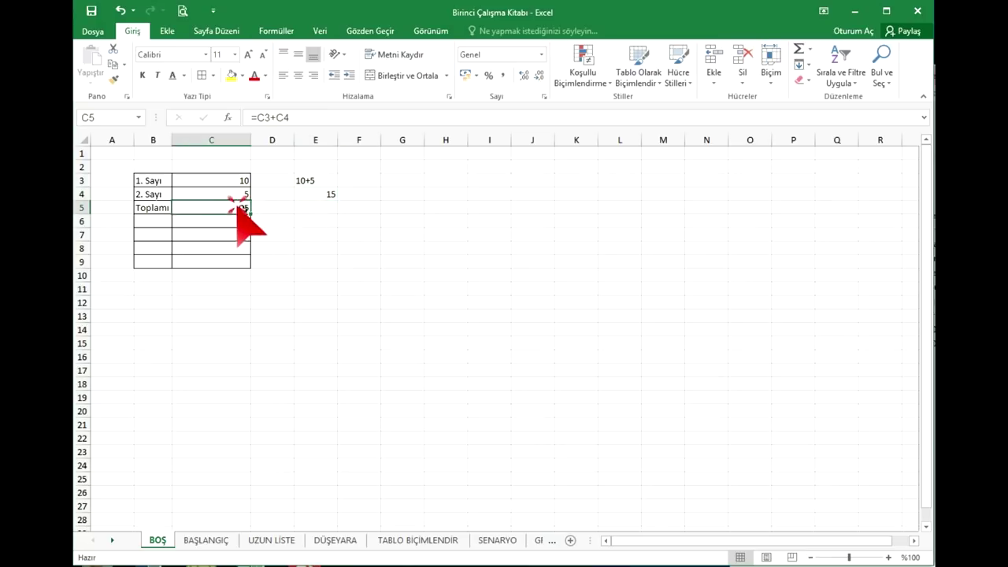
left_click(240, 194)
type("10")
key("Return")
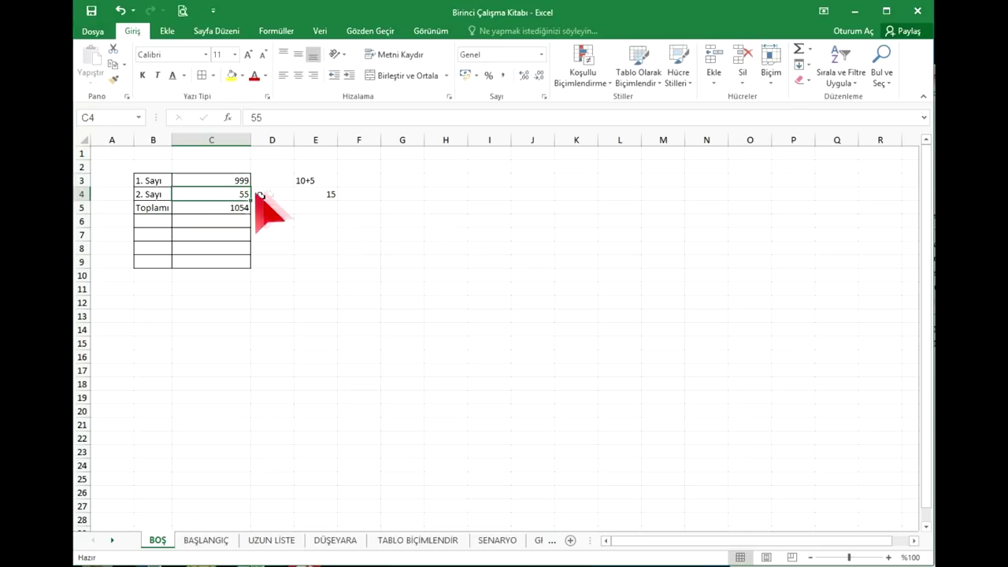
left_click(245, 198)
left_click(243, 208)
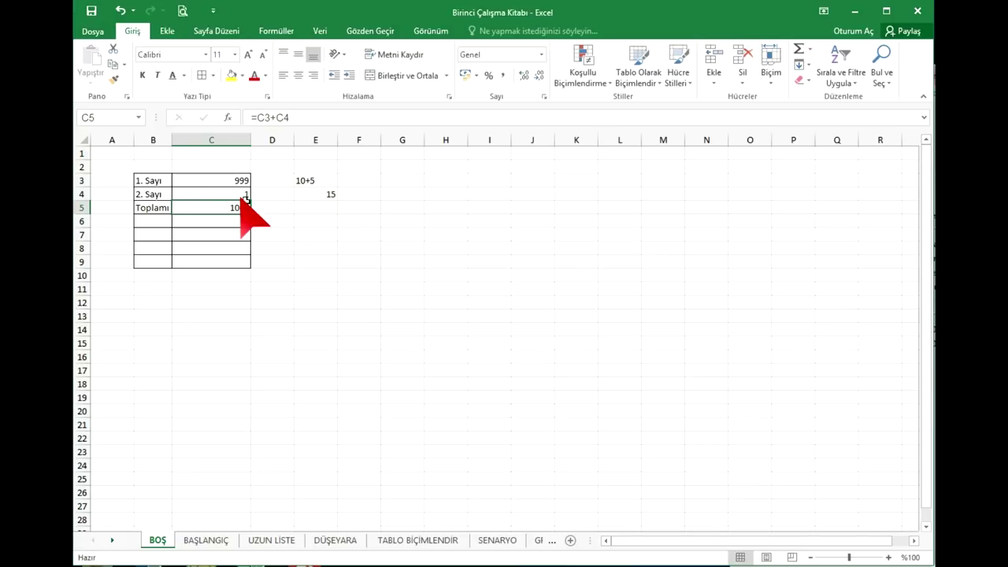
left_click(236, 182)
Enter 9 as the first number and label B6:B8 Çıkarma, Çarpma and Bölme
type("9")
key("Return")
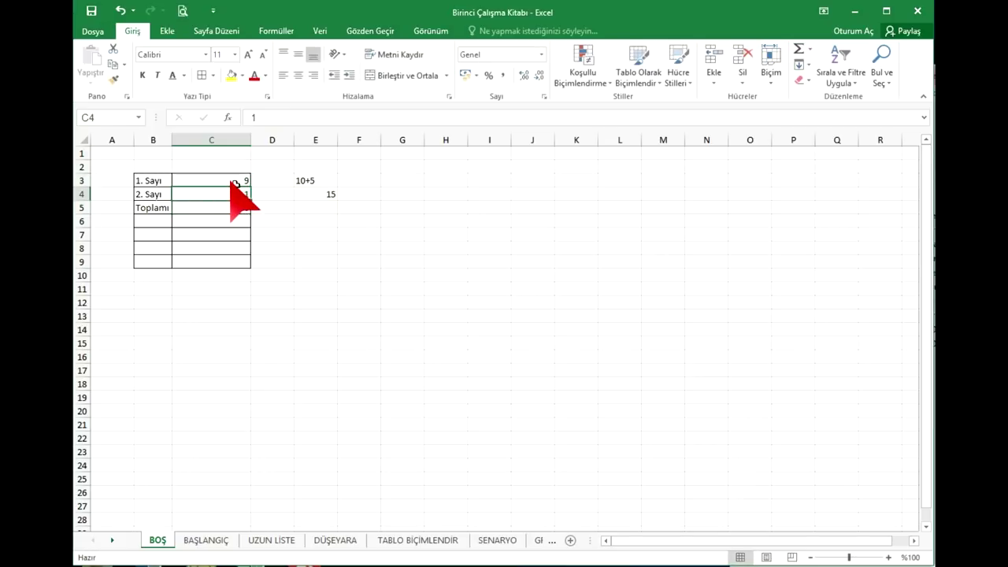
left_click(164, 223)
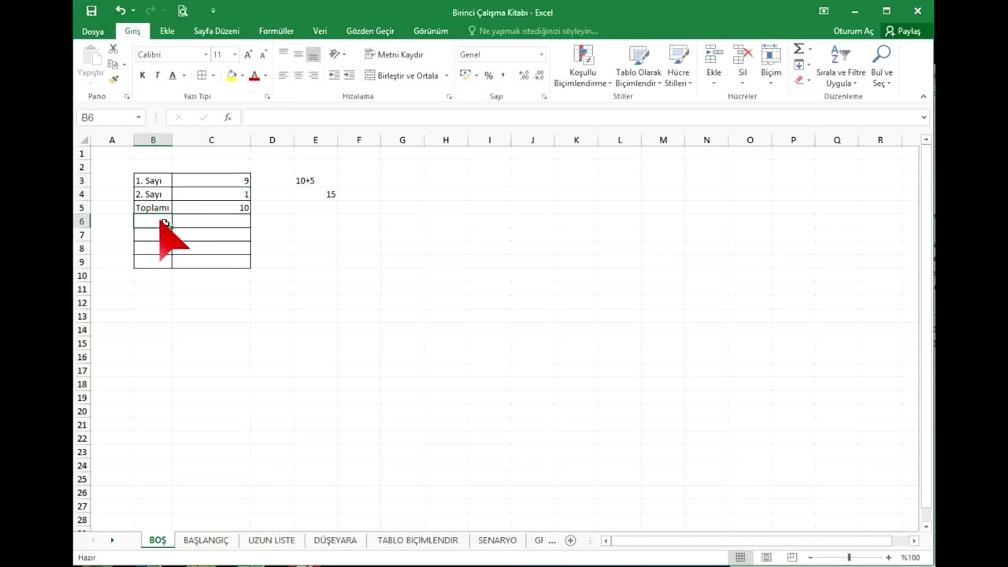
type("Çıkar")
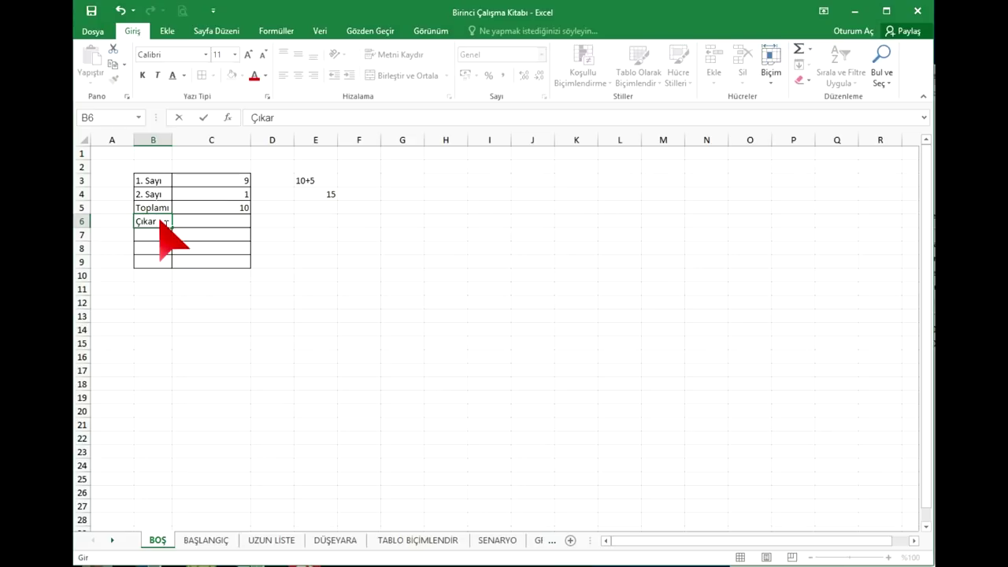
type("a")
key("Return")
type("ÇArpm")
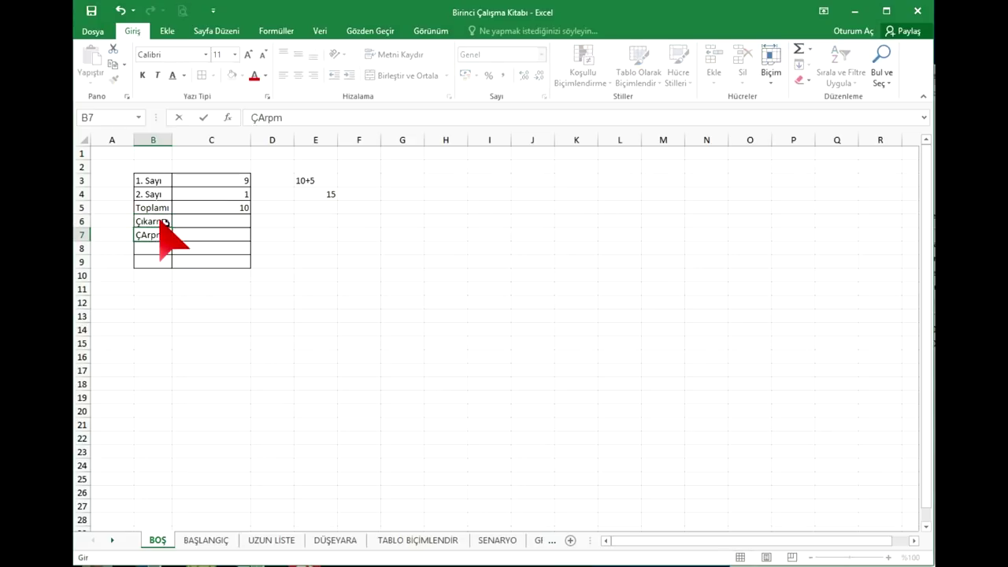
key("Return")
type("Bö")
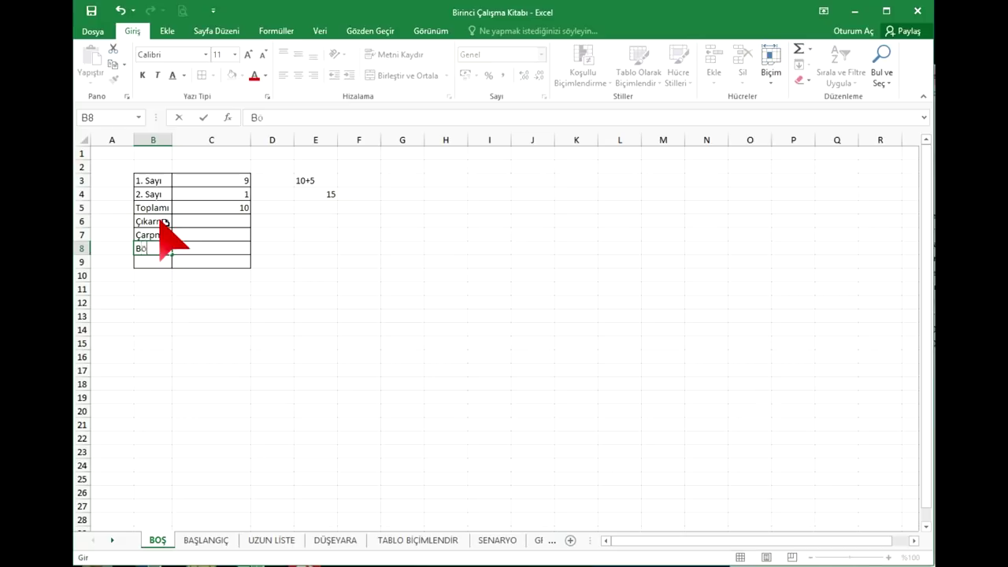
key("Return")
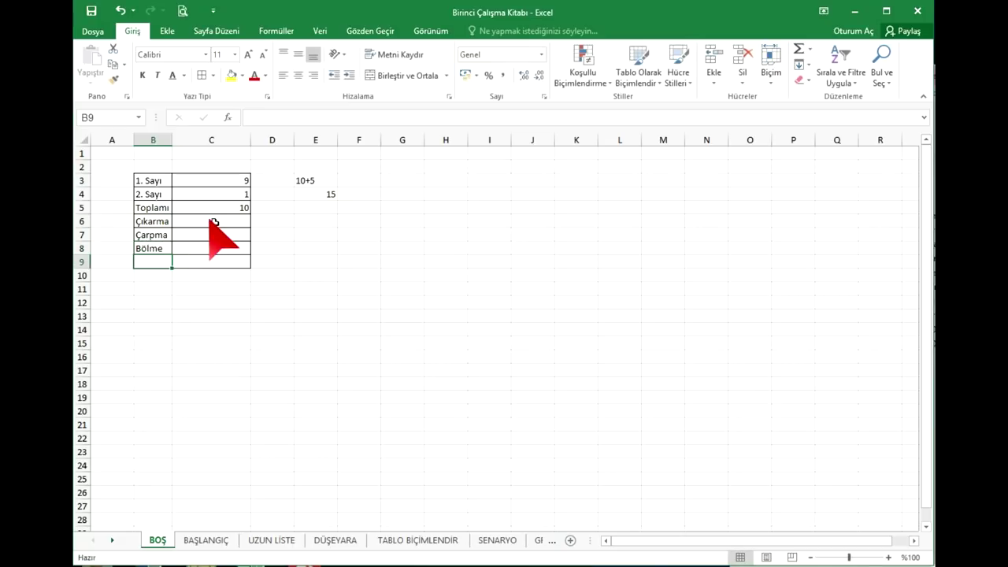
Enter formulas =C3-C4 in C6, =C3*C4 in C7 and =C3/C4 in C8
left_click(213, 222)
type("=")
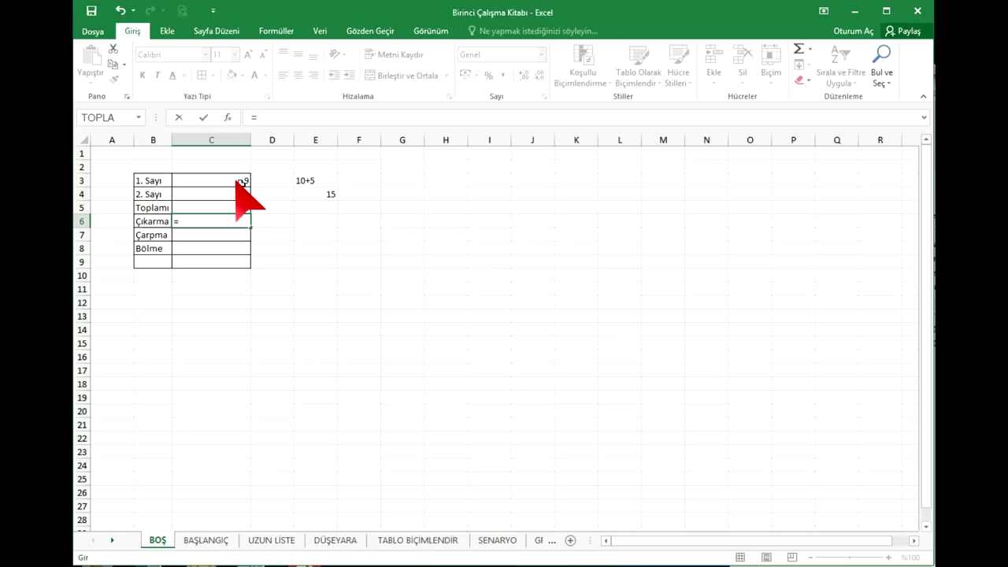
type("c3")
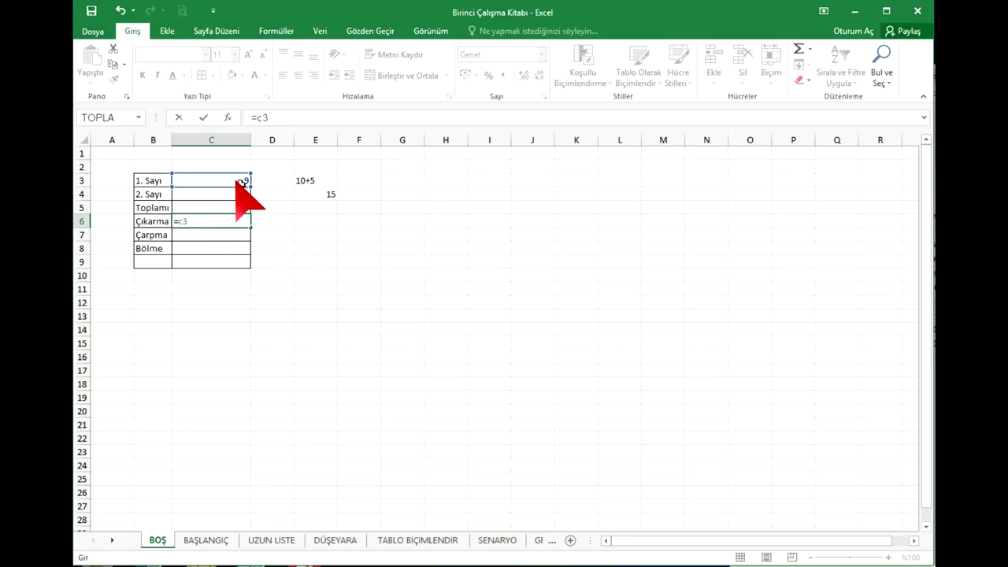
type("-c4")
key("Return")
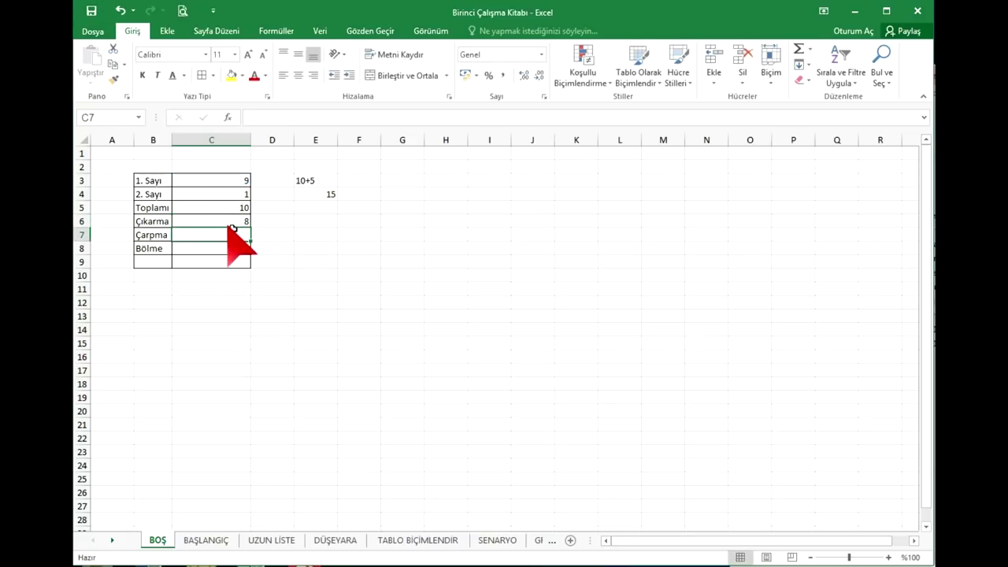
type("=")
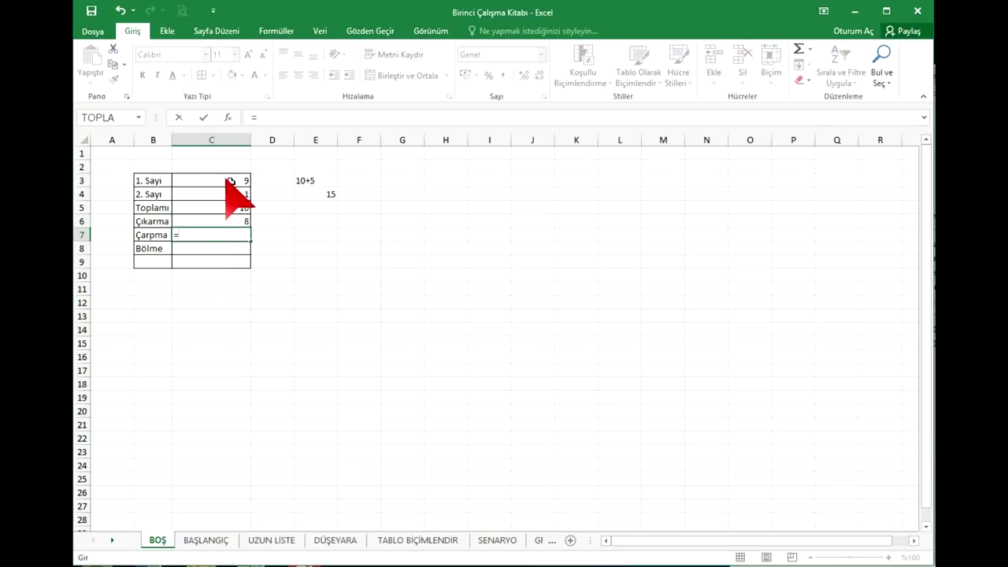
left_click(246, 182)
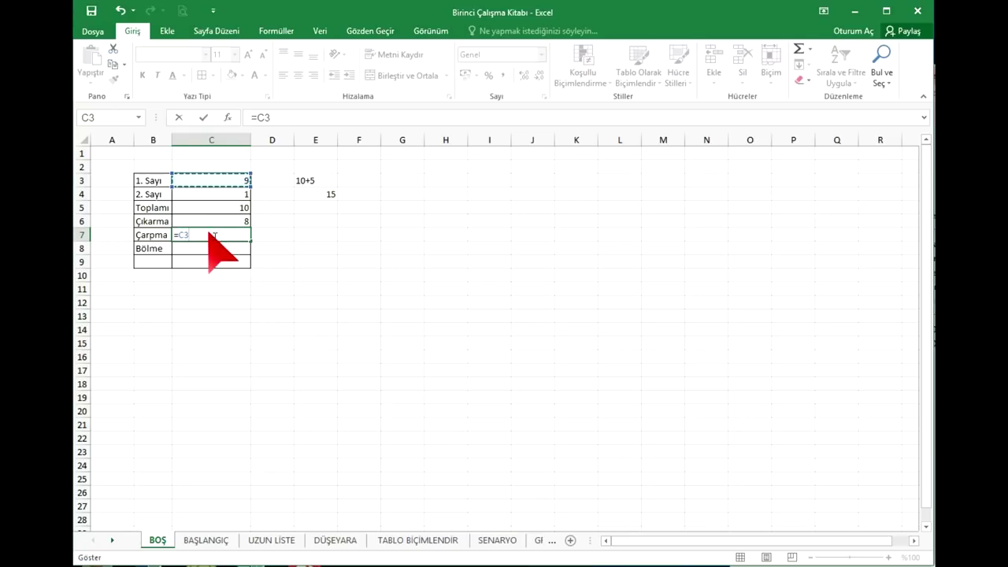
type("*")
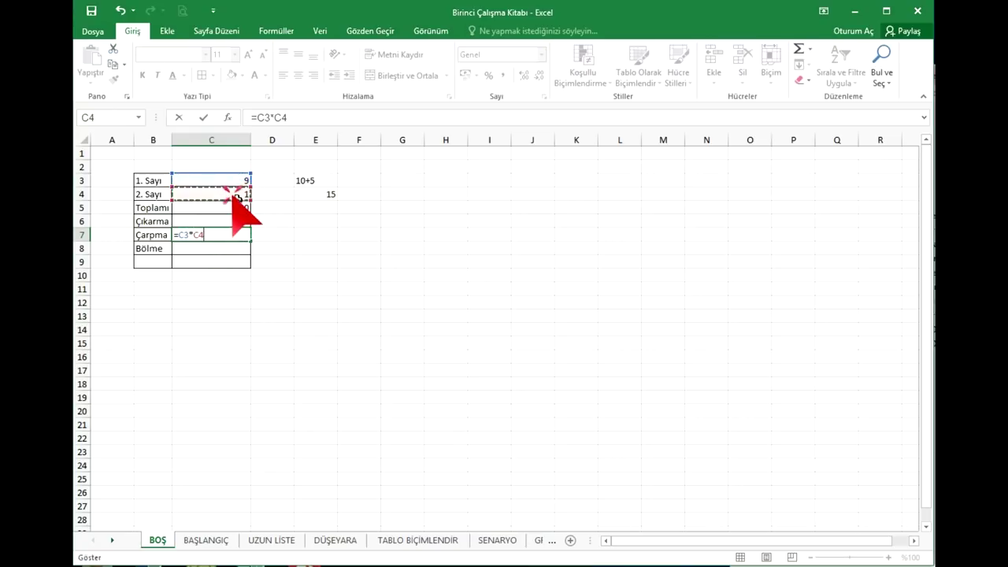
key("Return")
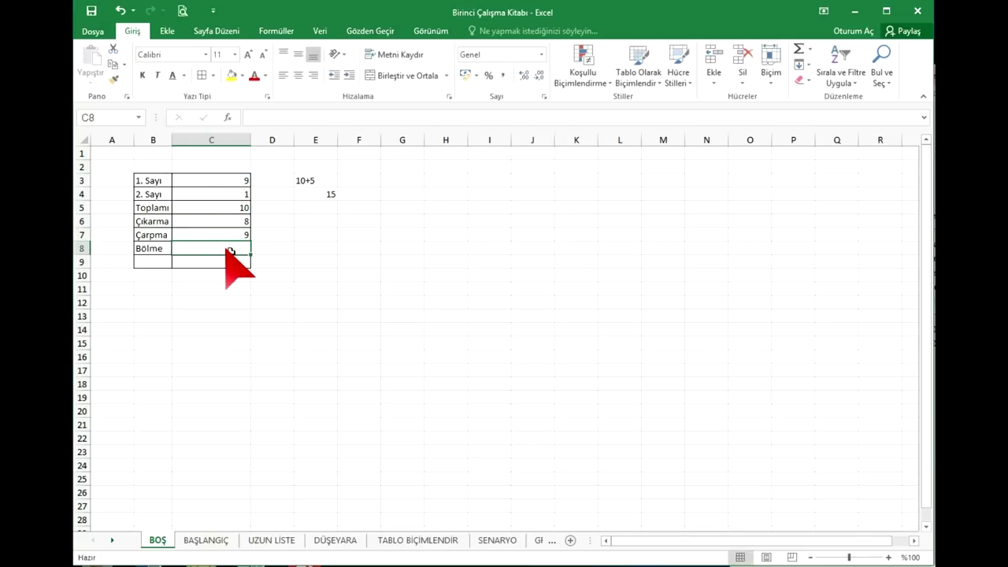
type("=")
left_click(228, 183)
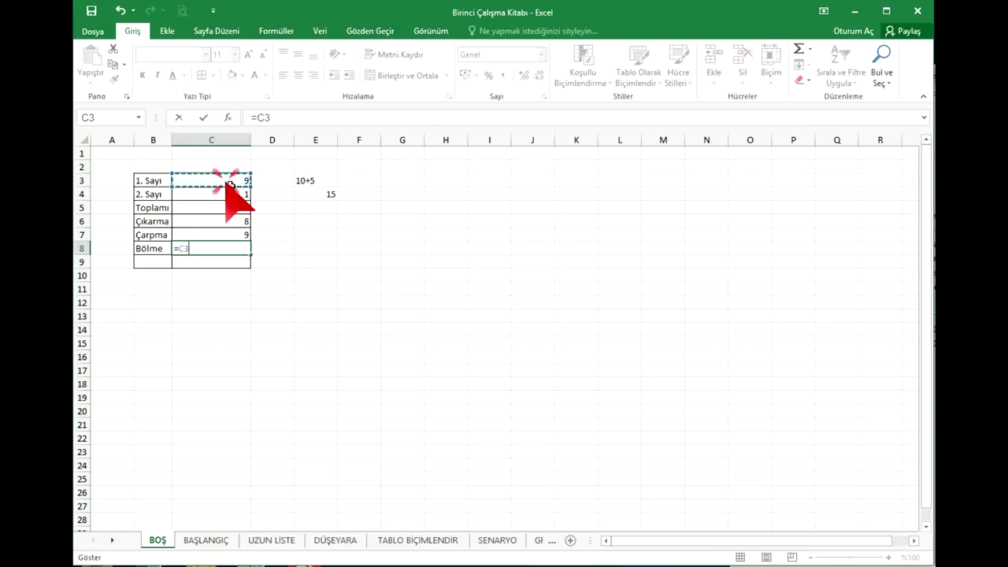
left_click(239, 196)
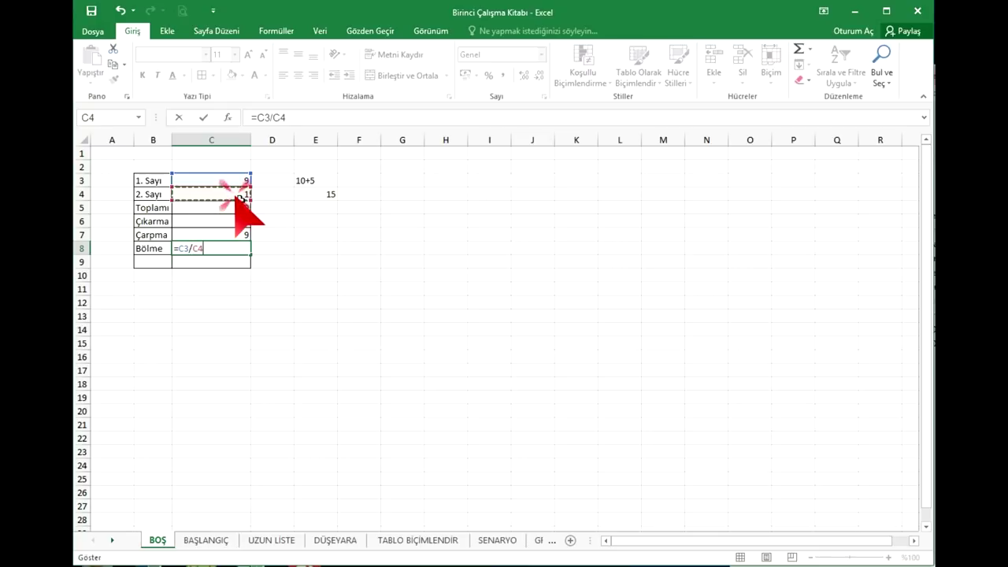
key("Return")
Change the second number in C4 to 100
left_click(240, 197)
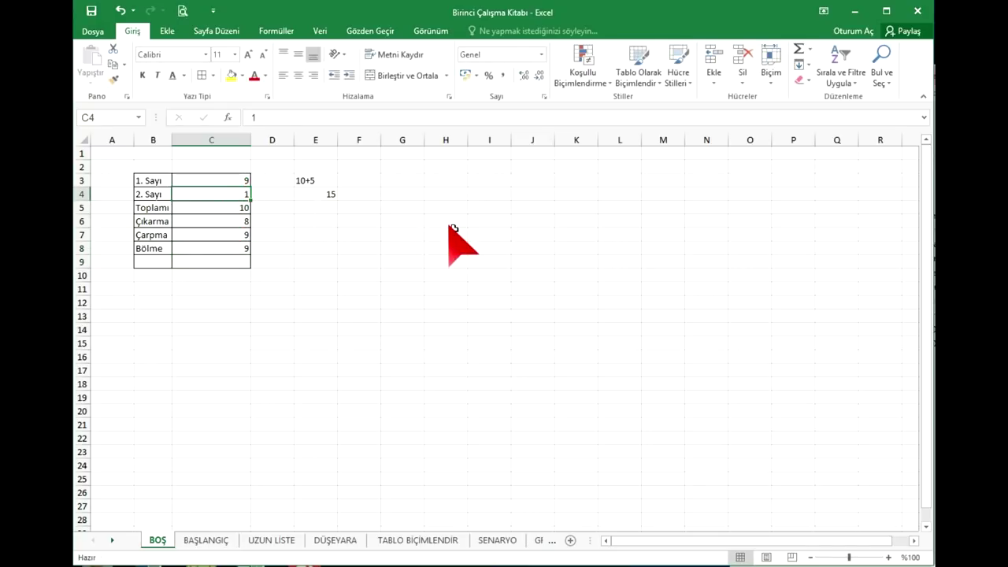
type("1")
key("Return")
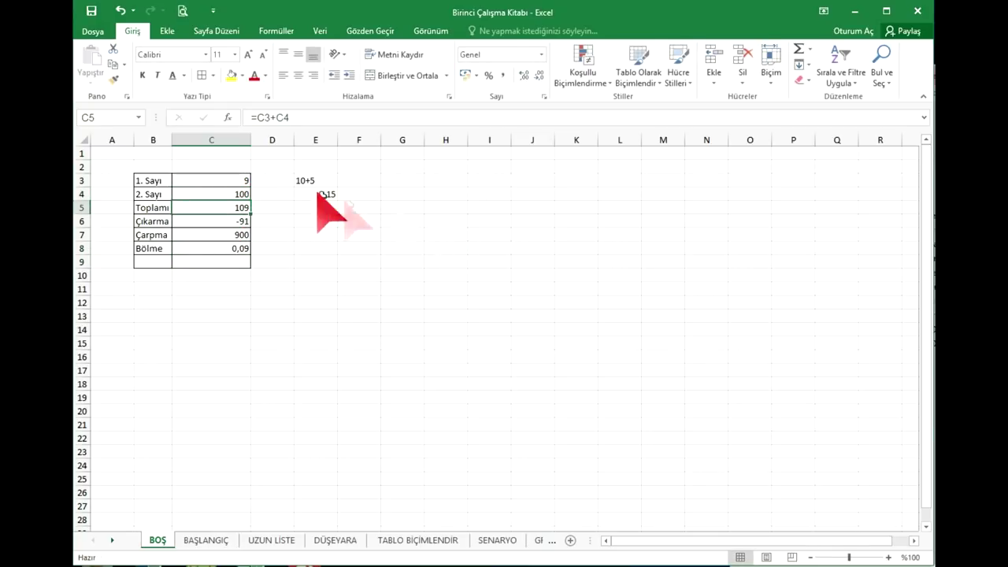
Fill B3:C4 yellow and change the numbers to 999 in C3 and 88 in C4
left_click_drag(155, 181, 236, 197)
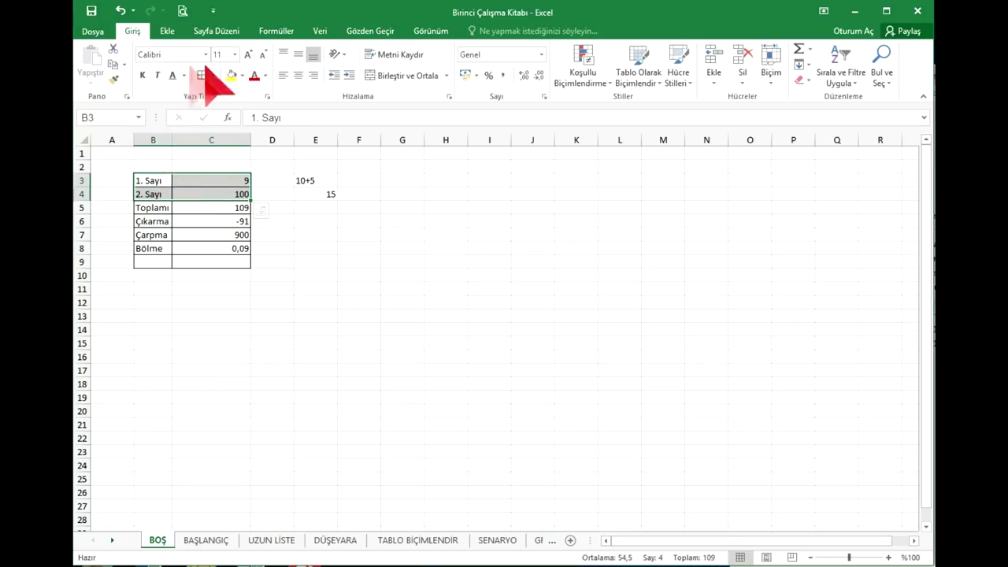
left_click(231, 74)
left_click(222, 221)
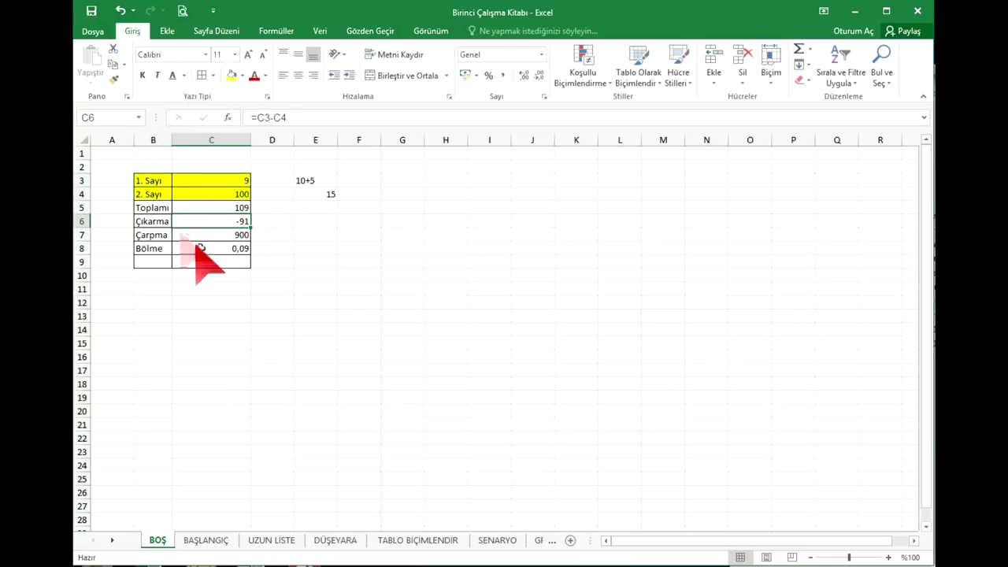
left_click(244, 181)
type("999")
key("Return")
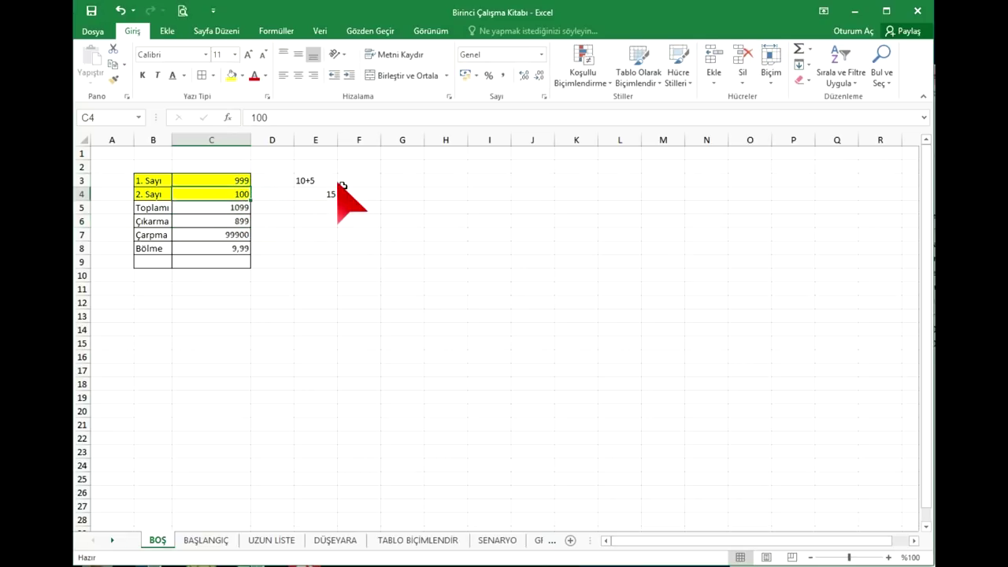
left_click(233, 191)
left_click(237, 192)
type("88")
key("Return")
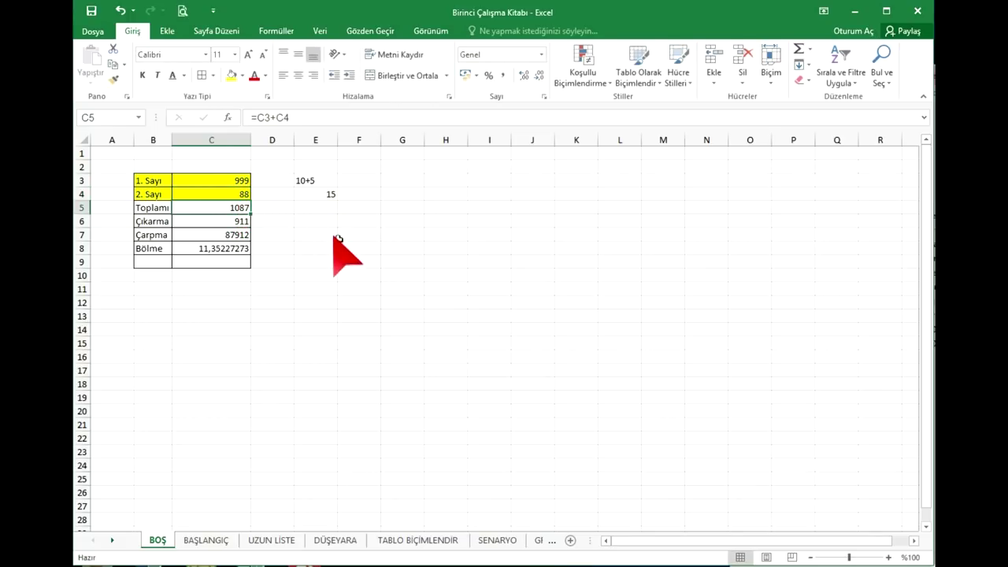
Start an entry in empty cell E6, then cancel it
left_click(325, 223)
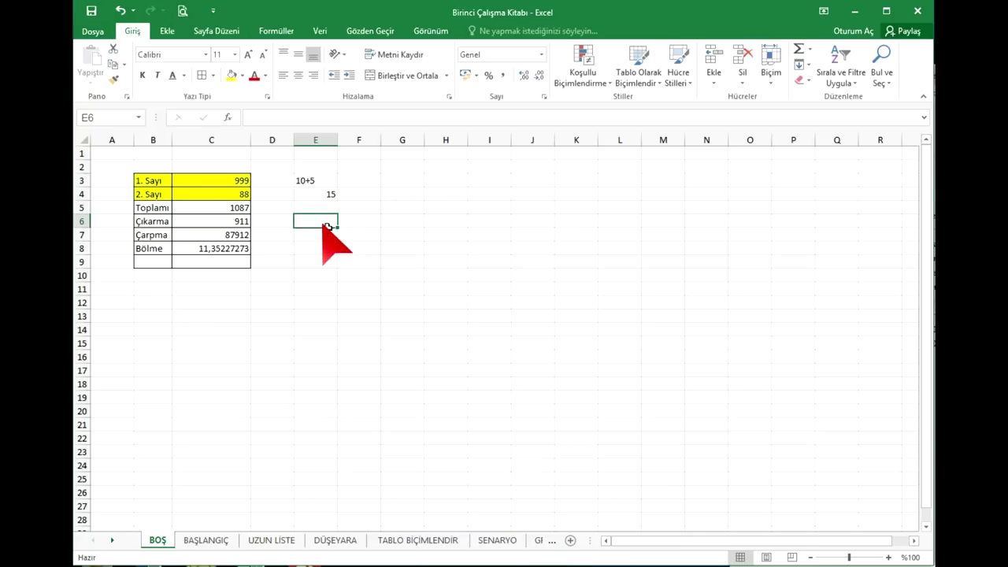
type("=")
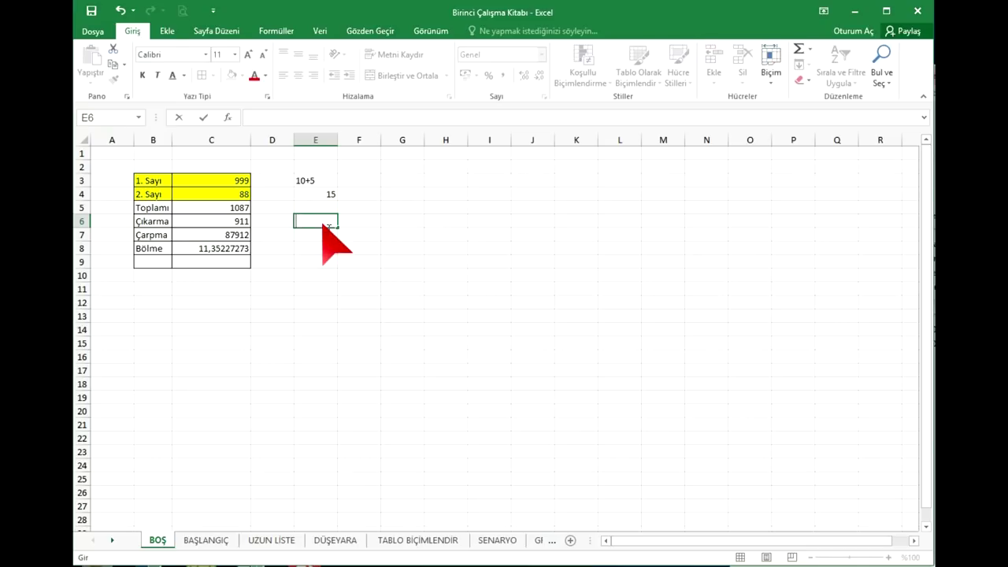
key("Escape")
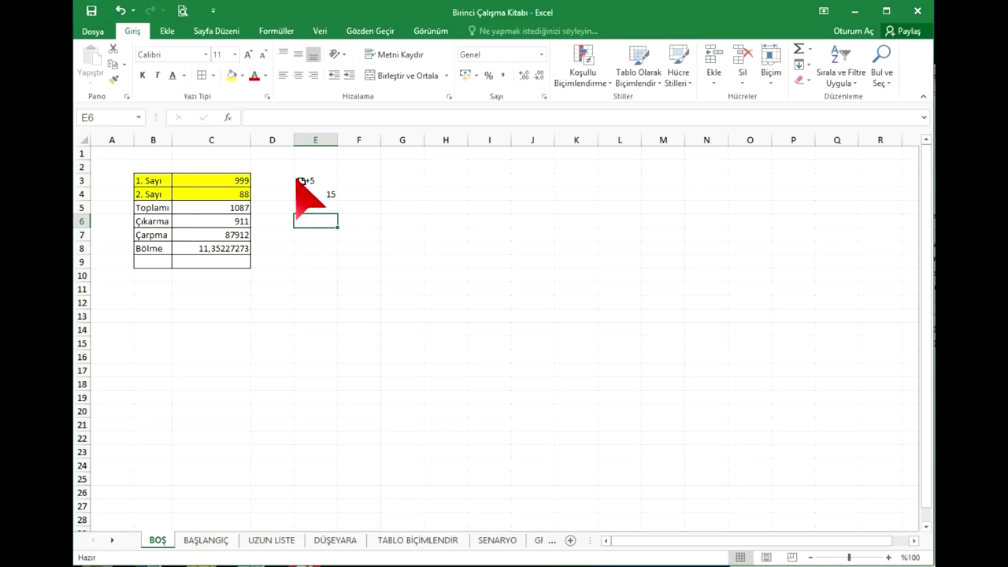
Delete the stray 10+5 and 15 entries in E3:F4
left_click_drag(300, 180, 343, 200)
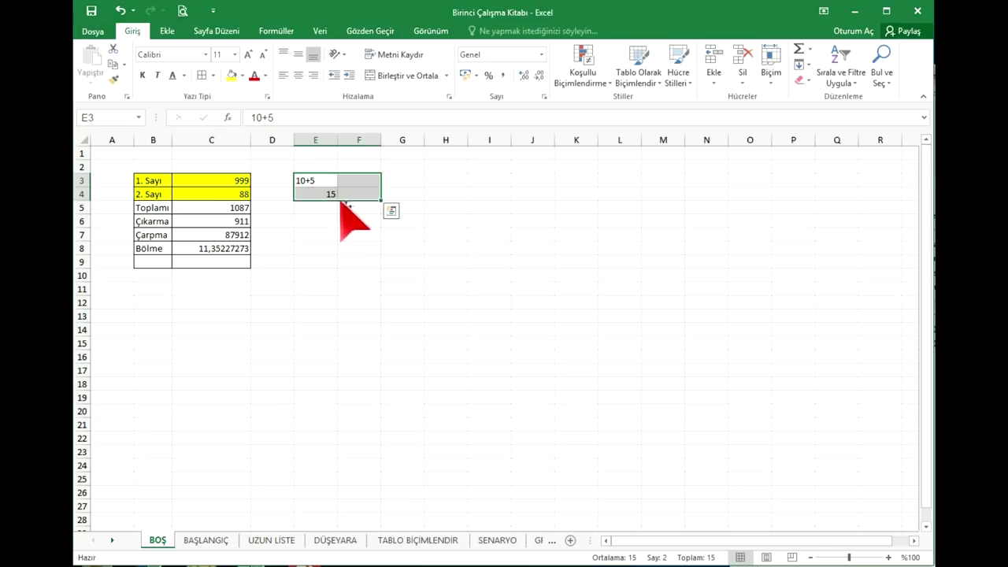
key("Delete")
left_click(250, 356)
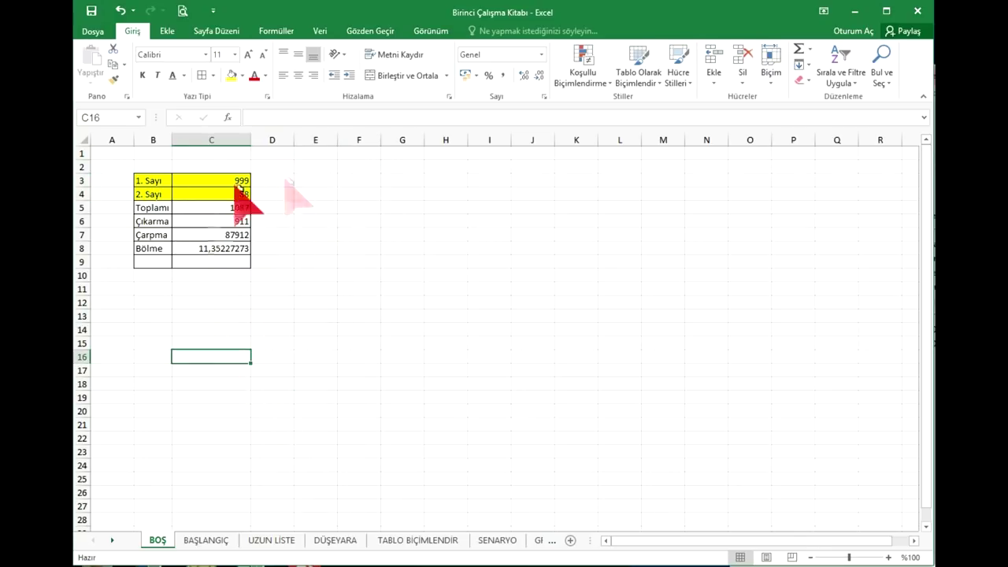
Start and cancel an entry in E6, then select cells E3 and D3
left_click(313, 226)
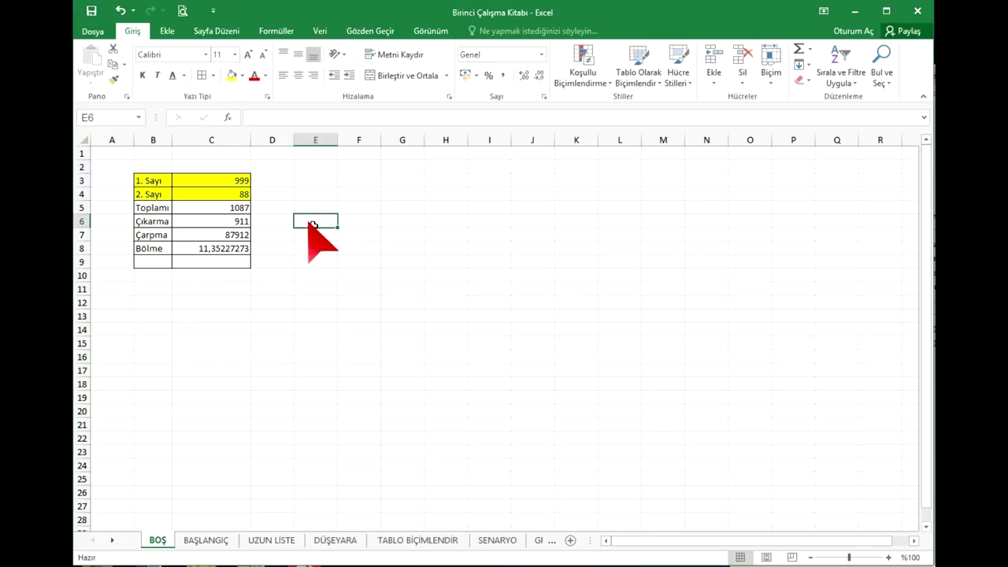
type("=")
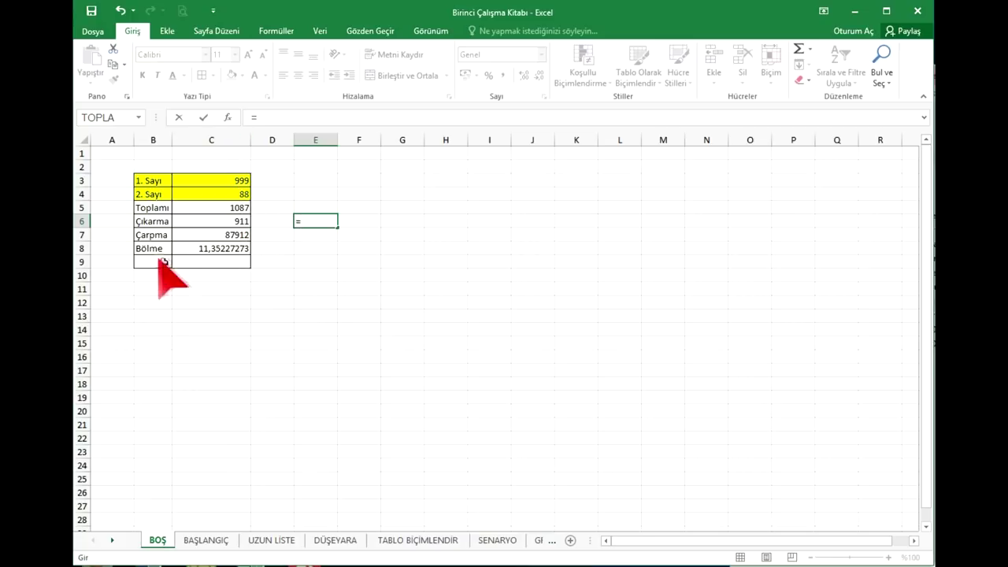
key("Escape")
left_click(320, 185)
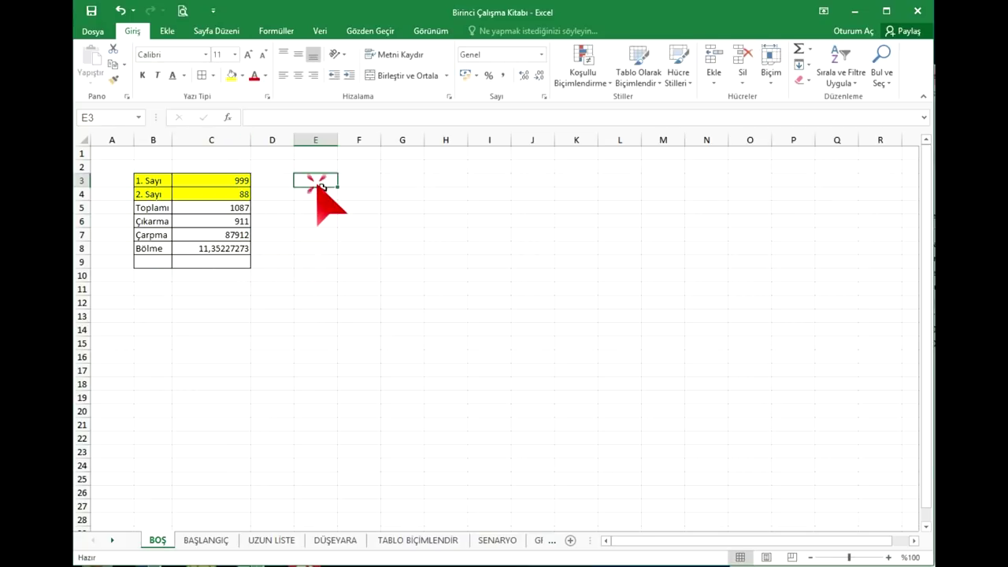
left_click(271, 183)
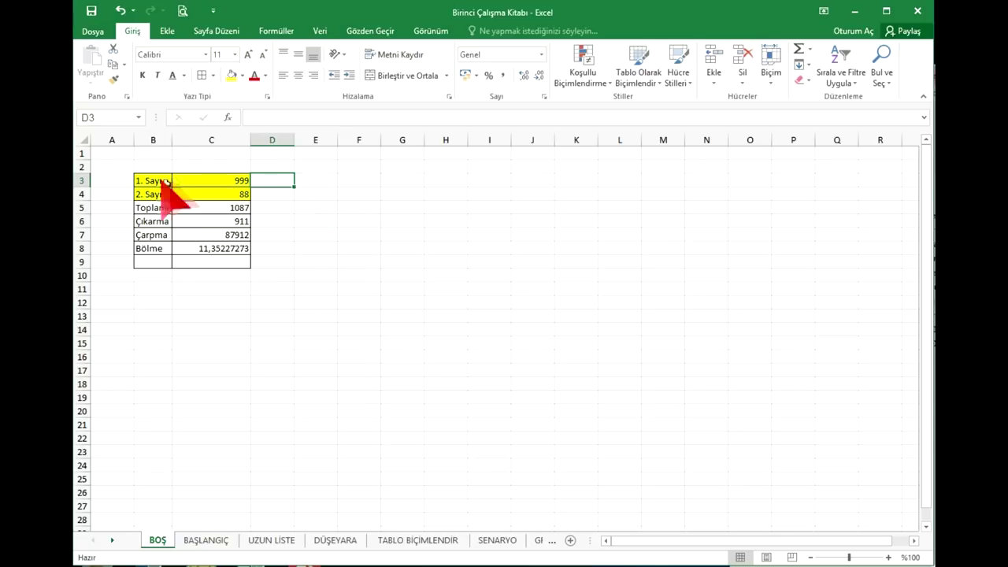
Extend the yellow fill and borders across B3:K4
left_click_drag(154, 183, 579, 195)
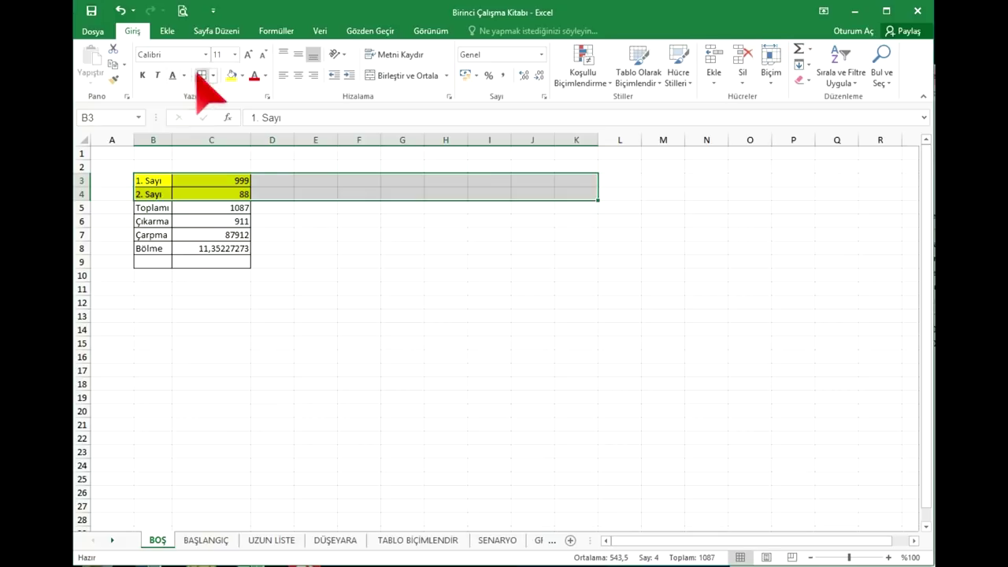
left_click(231, 75)
left_click(239, 166)
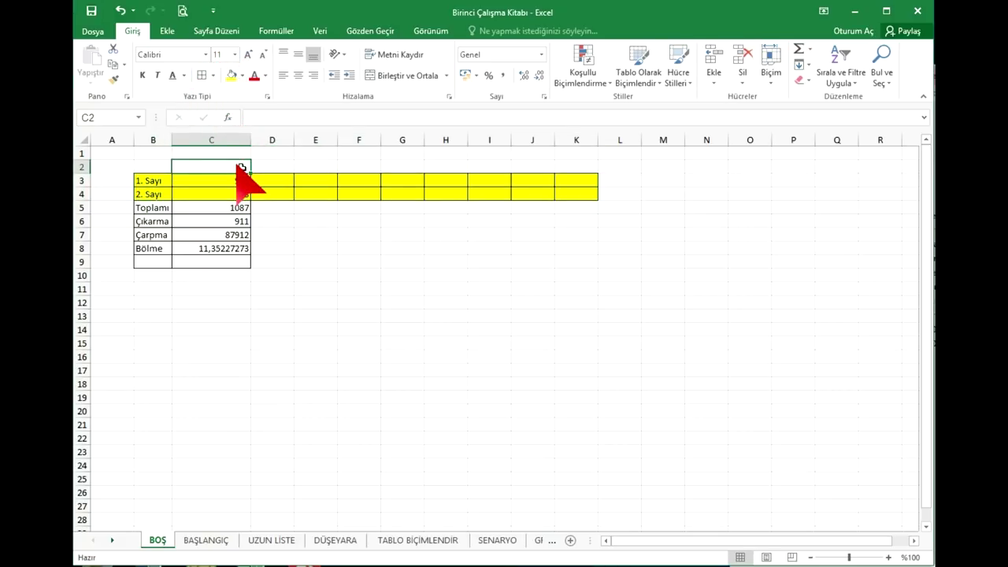
Enter 5, 6, 7, 8, 2, 5, 8, 2 across D3:K3
left_click(269, 180)
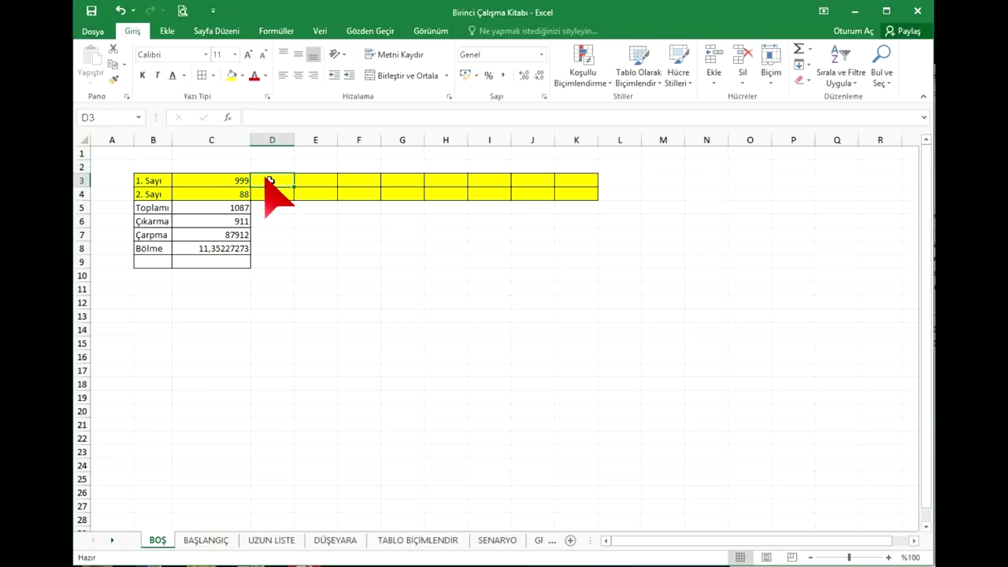
type("5\t6\t7\t8\t2\t5")
key("Tab")
type("8")
key("Tab")
type("2")
key("Return")
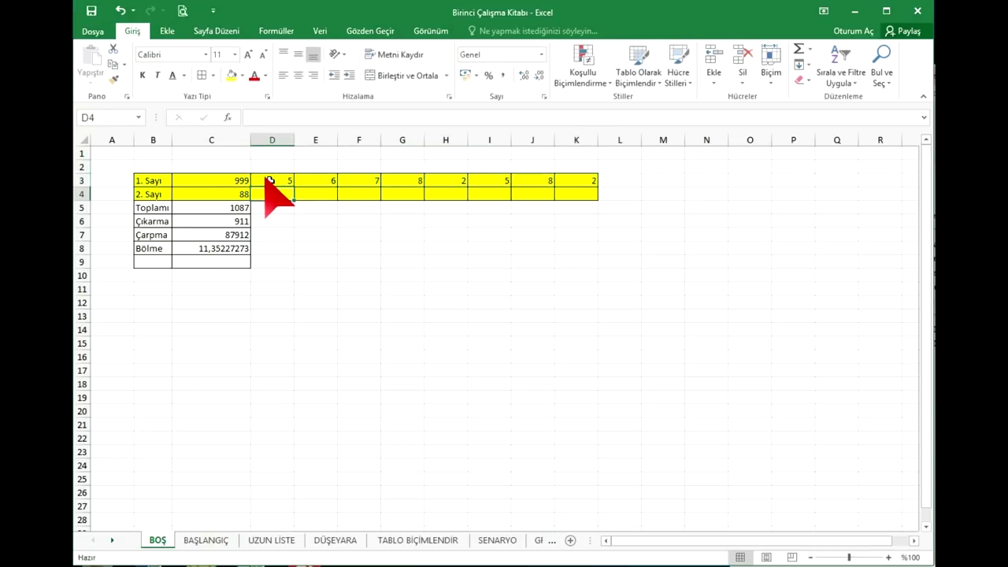
Enter 9, 5, 2, 1, 4, 2, 5, 6 across D4:K4
type("9\t5\t2\t1\t4\t2")
key("Tab")
type("5")
key("Tab")
type("6")
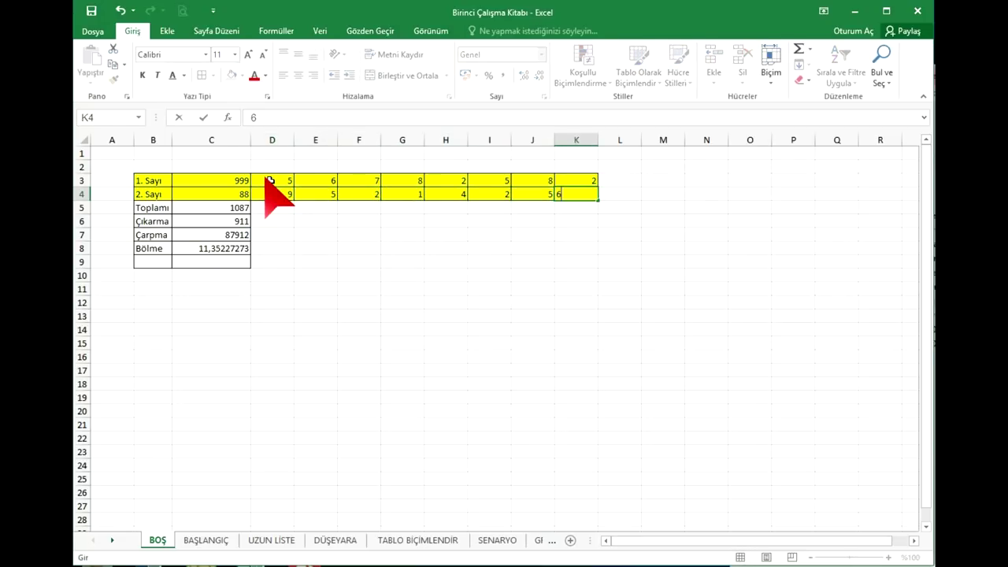
key("Return")
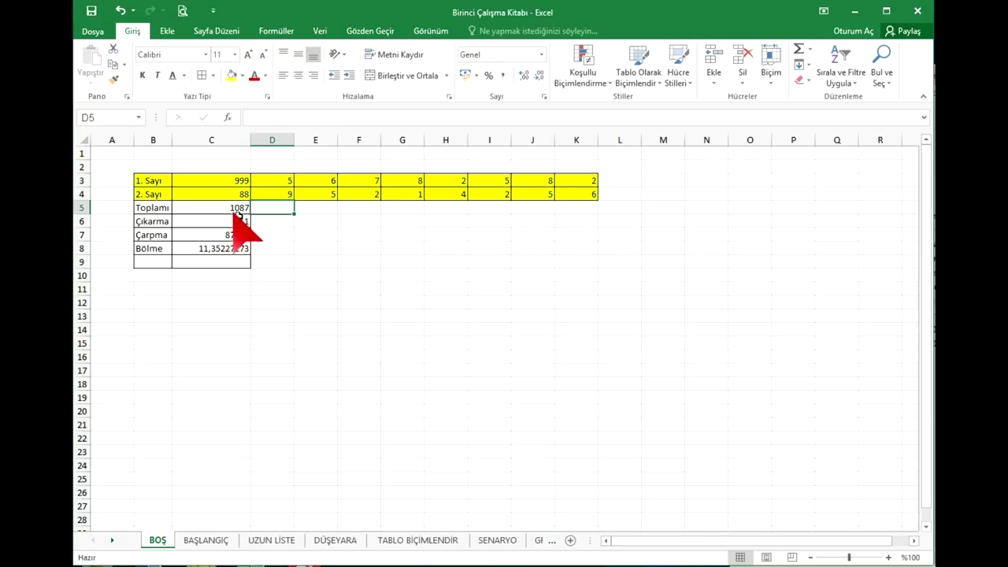
Fill the Toplamı sum formula from C5 across row 5 to column K
left_click(225, 208)
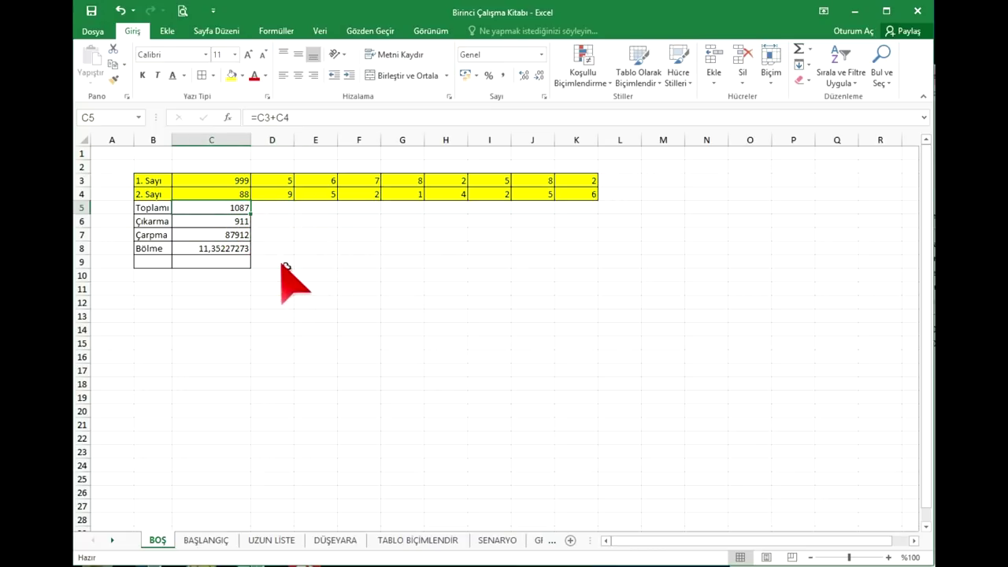
left_click_drag(240, 175, 244, 208)
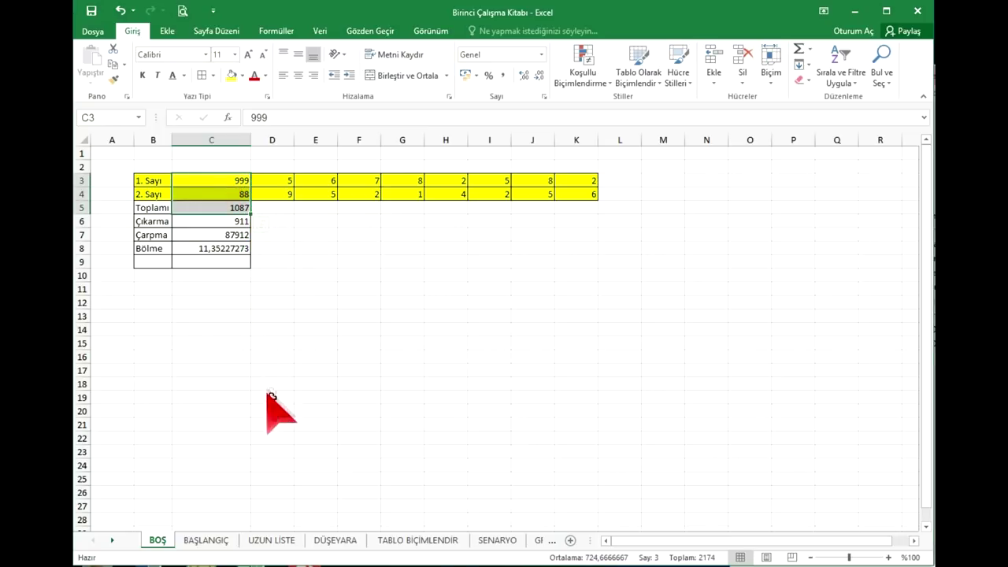
left_click(315, 398)
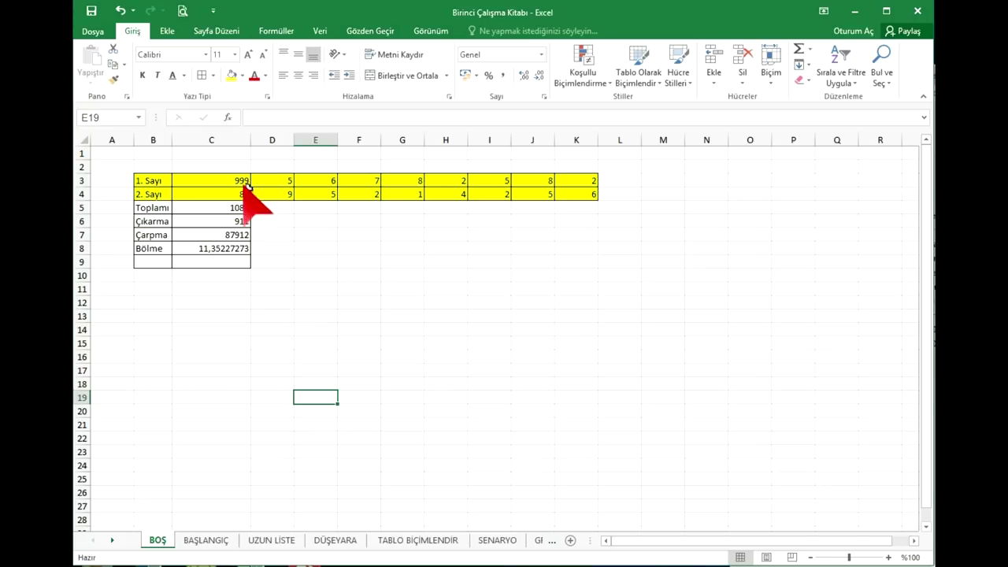
left_click(272, 316)
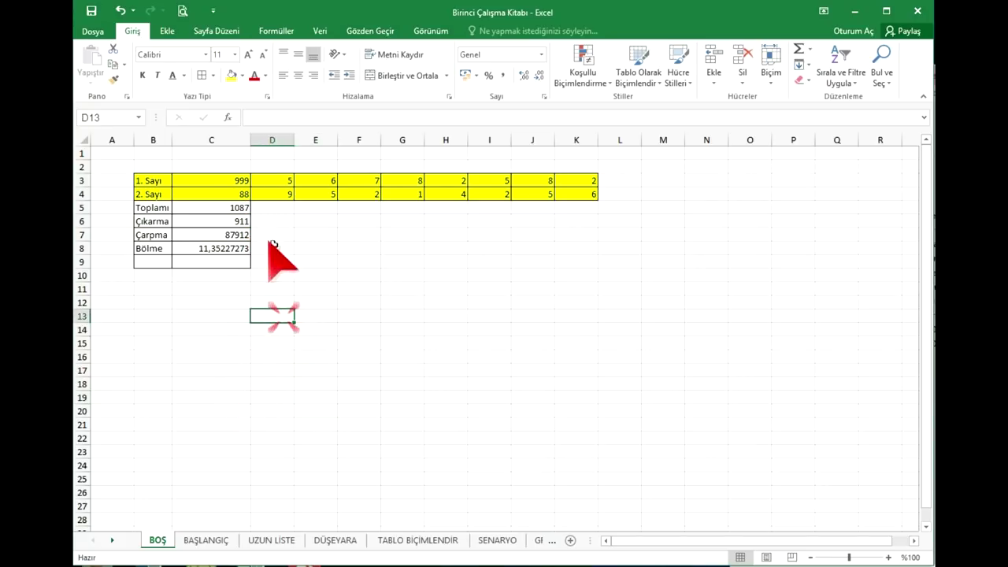
left_click(212, 207)
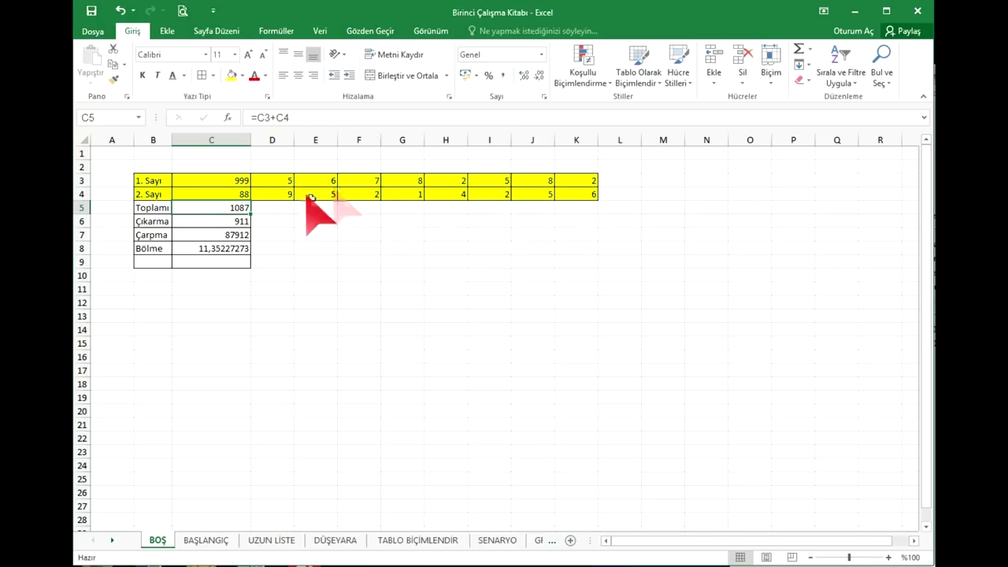
left_click_drag(251, 213, 599, 211)
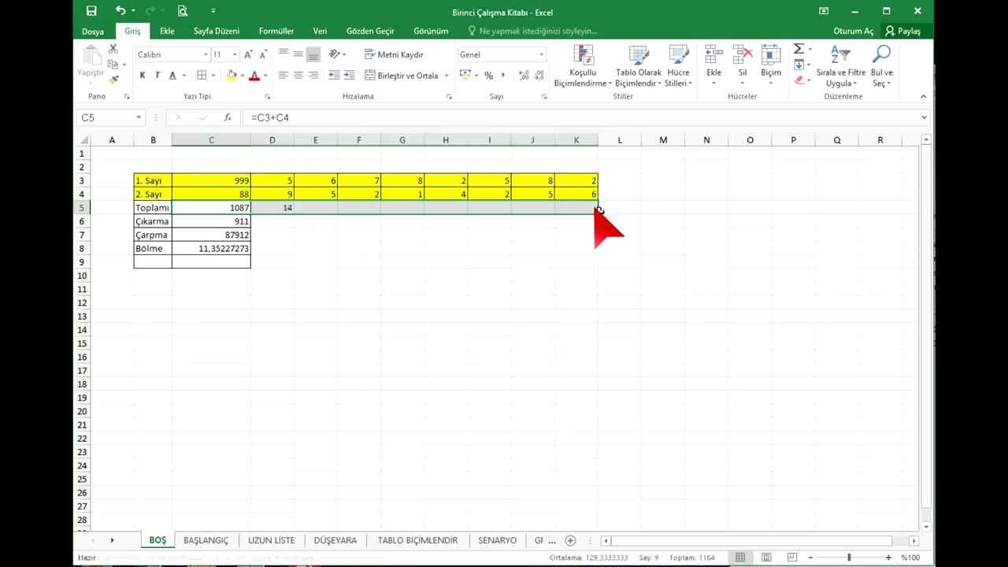
Enter 55, 66, 99, 77, 88, 99, 55, 22 across D3:K3 in the 1. Sayı row
left_click(271, 181)
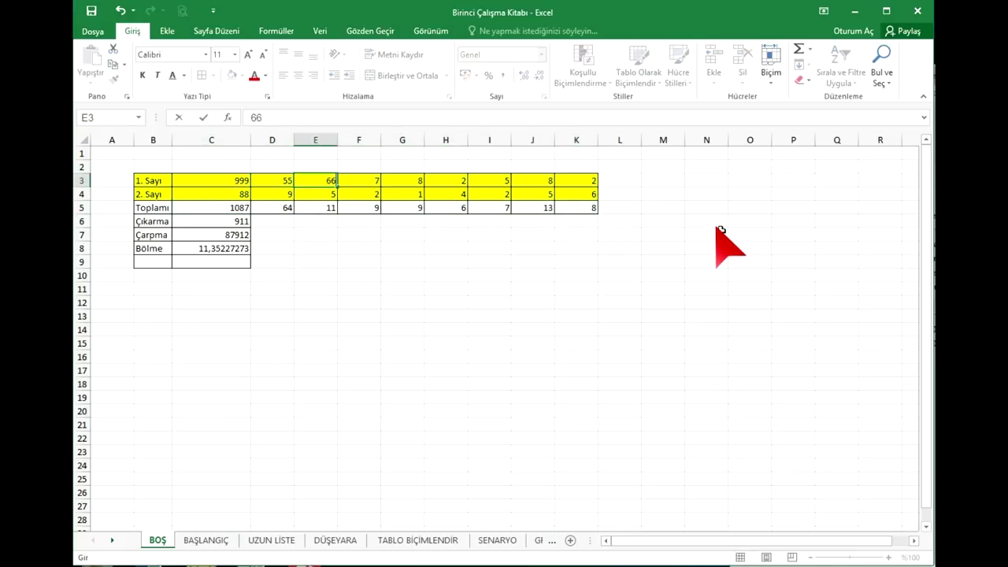
key("Tab")
type("99")
key("Tab")
type("77")
key("Tab")
type("88")
key("Tab")
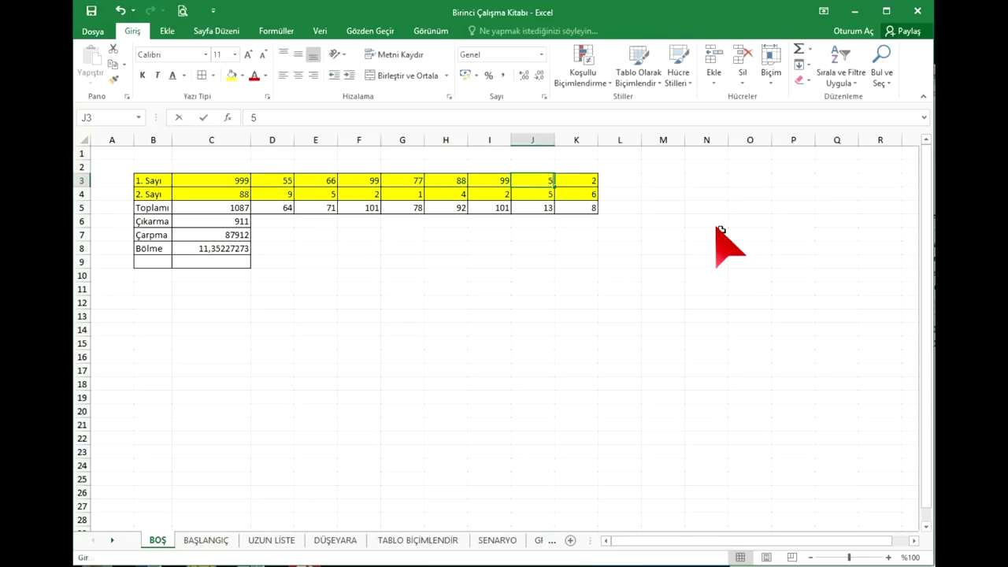
type("55")
key("Tab")
type("22")
key("Return")
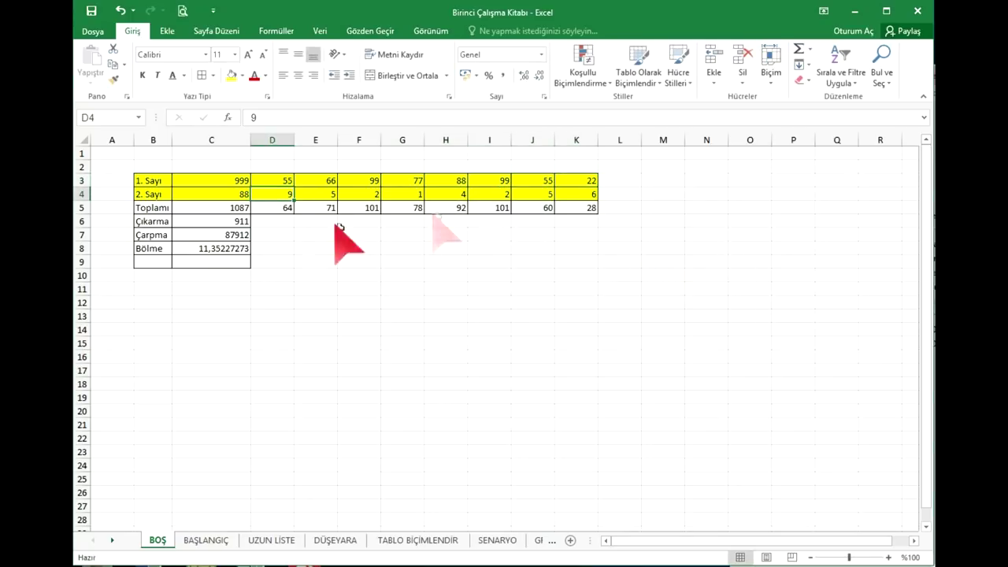
Copy the Çıkarma, Çarpma and Bölme formulas from C6:C8 across to column K
mouse_move(243, 221)
left_mouse_down()
mouse_move(249, 249)
mouse_move(602, 268)
left_mouse_up()
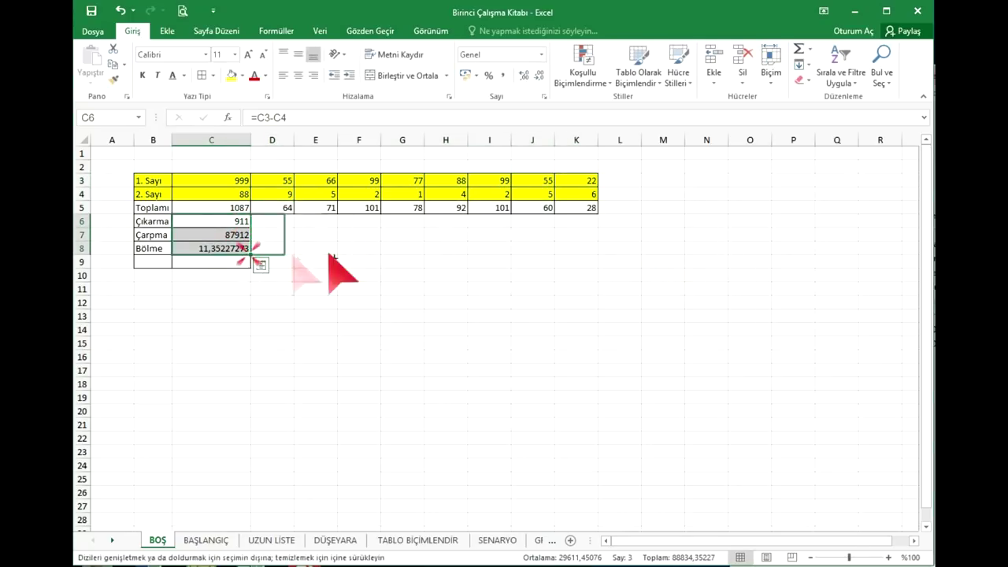
left_click(489, 343)
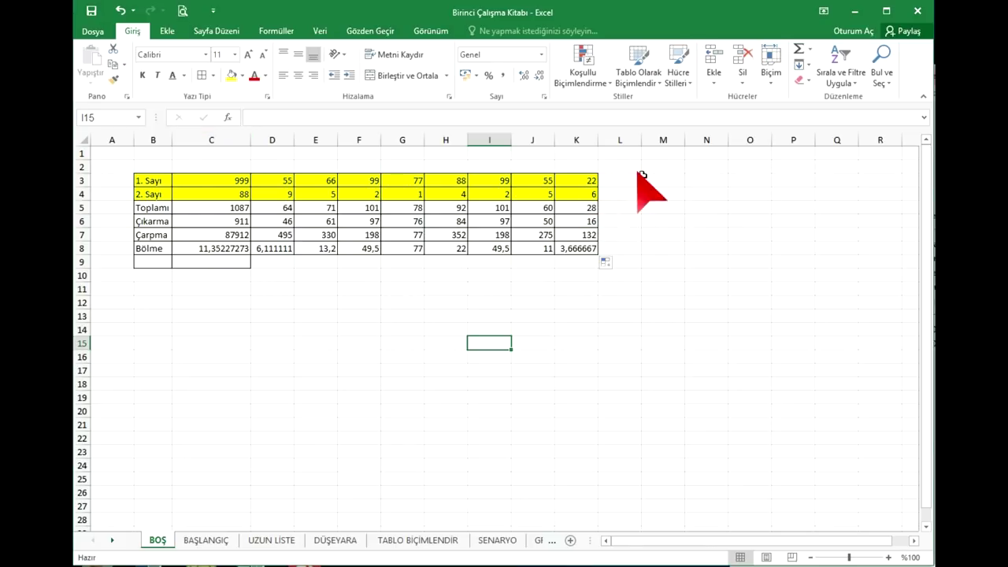
left_click(662, 167)
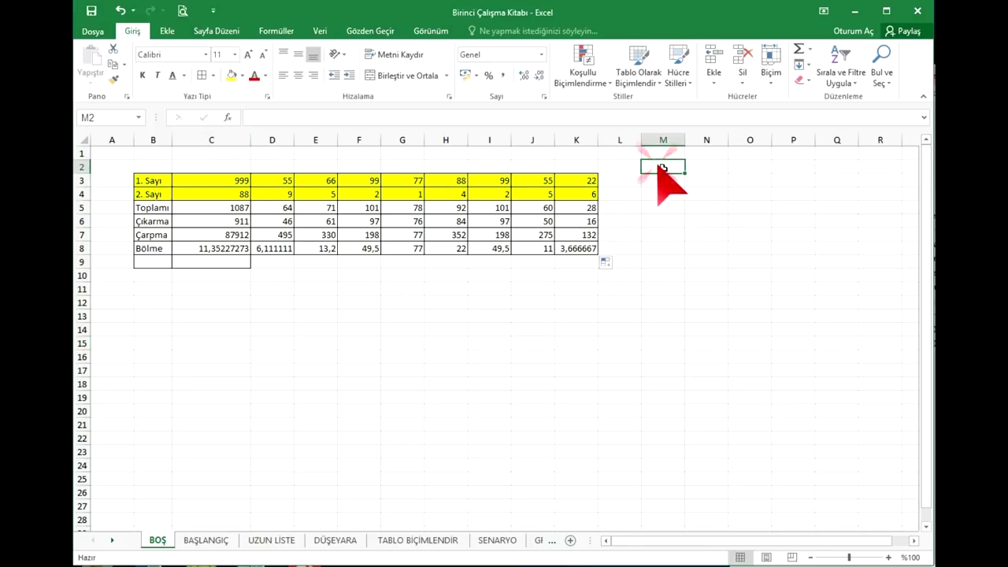
Enter the label Sabit in M2 and the constant 10000 in N2
type("Sabit")
key("Tab")
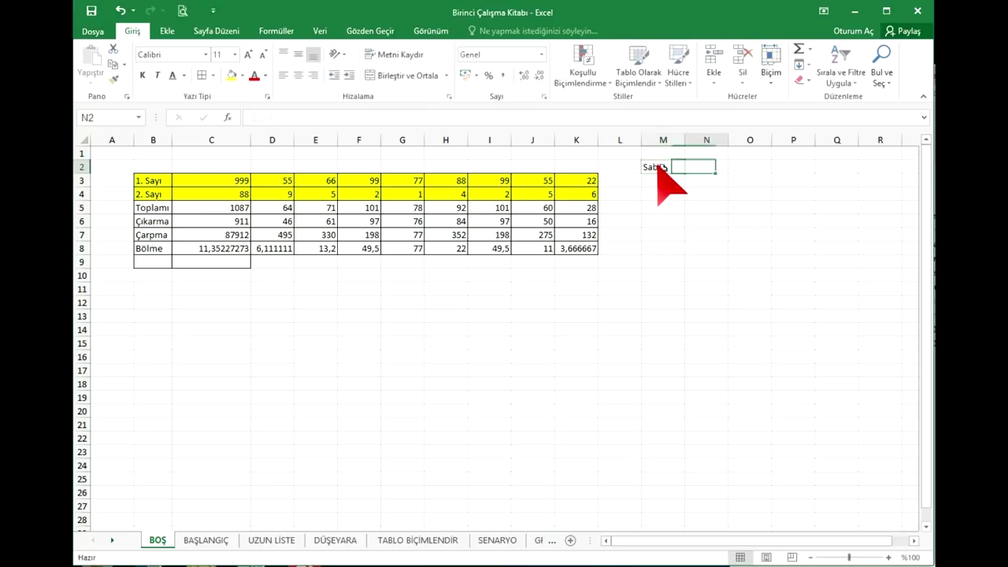
type("10")
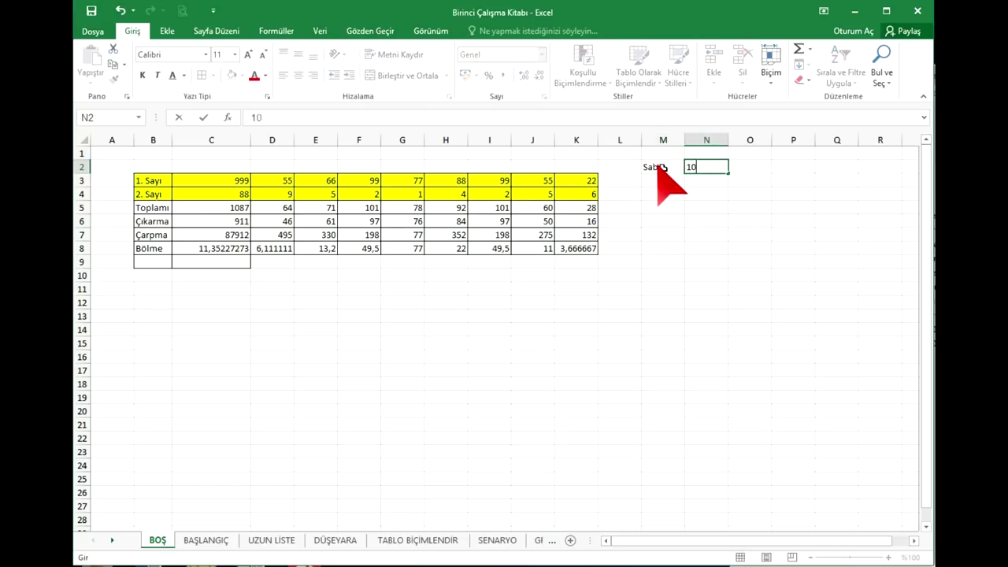
key("Return")
left_click_drag(658, 166, 723, 170)
double_click(720, 168)
type("0")
key("Return")
Give M2:N2 an orange fill with white, bold, larger text
left_click_drag(660, 167, 720, 167)
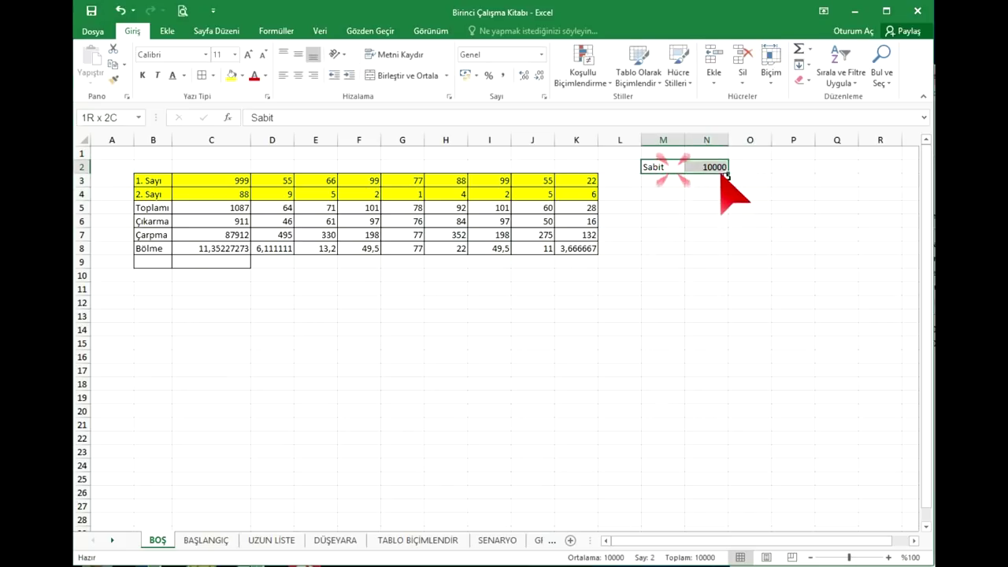
left_click(241, 75)
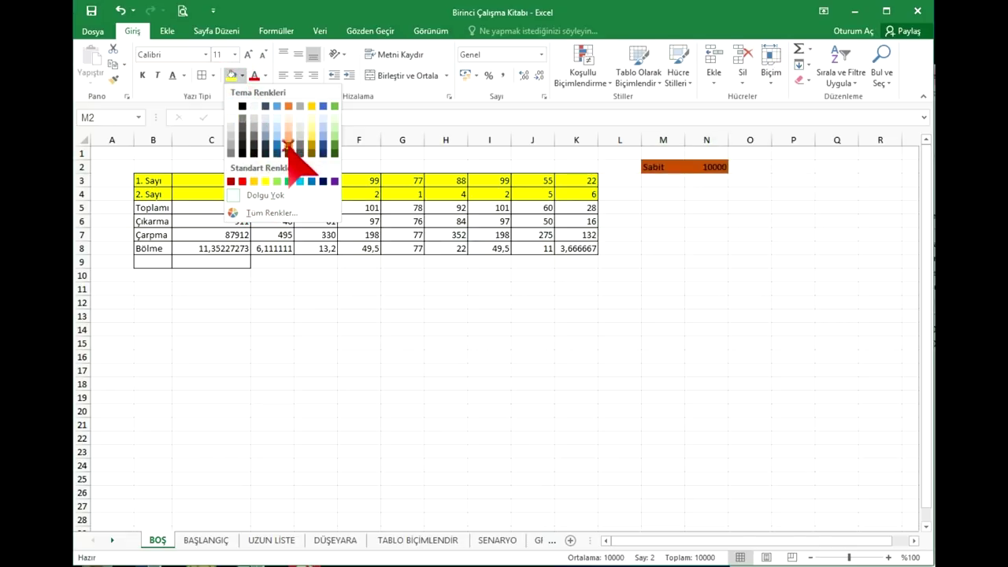
left_click(286, 144)
left_click(265, 75)
left_click(265, 122)
left_click(247, 54)
left_click(247, 54)
left_click(315, 308)
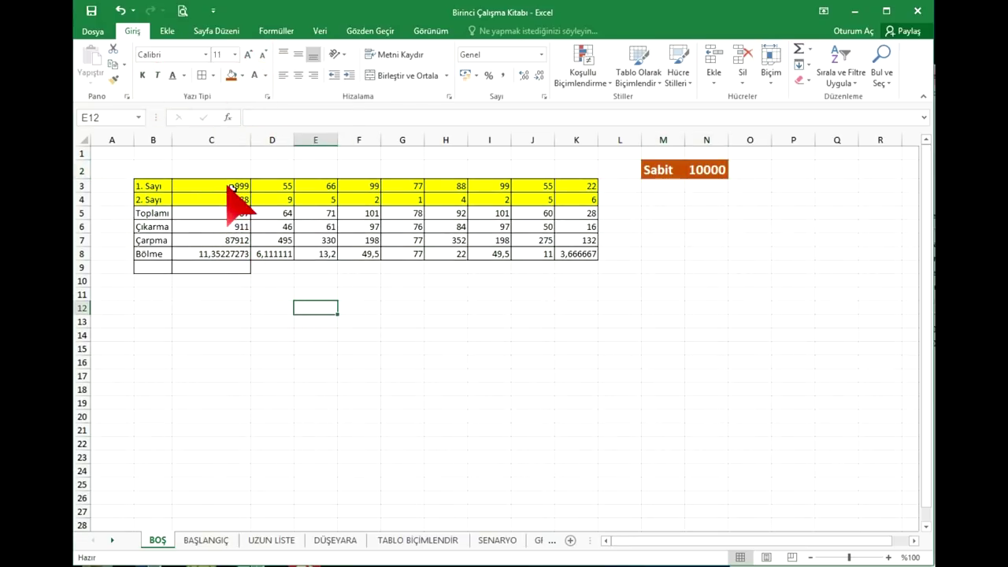
left_click_drag(665, 170, 699, 171)
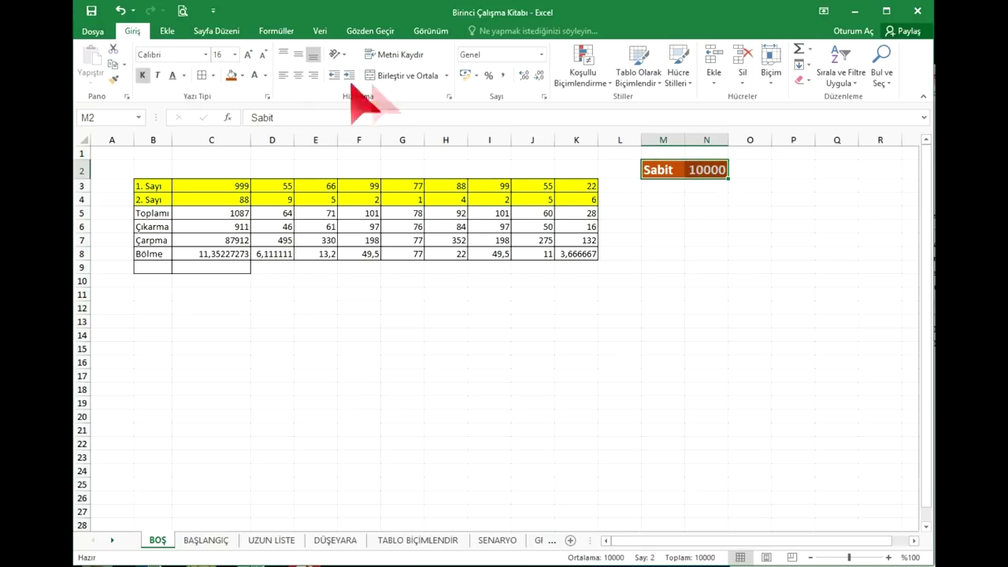
left_click(657, 200)
Type the note '1. sayı + 2. sayı + sabit' in M4
type("1. sayı + 2. sayı + sabit")
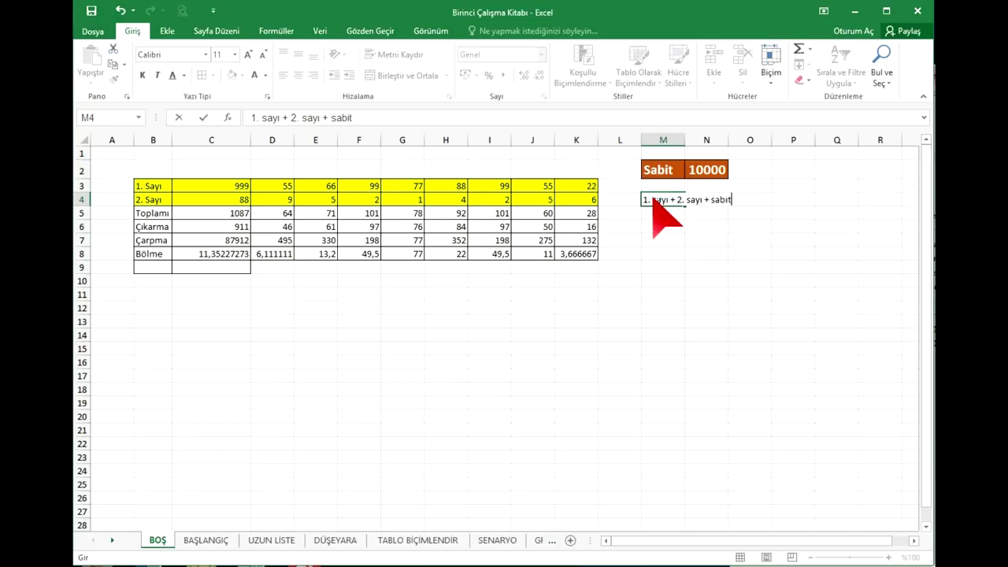
key("Return")
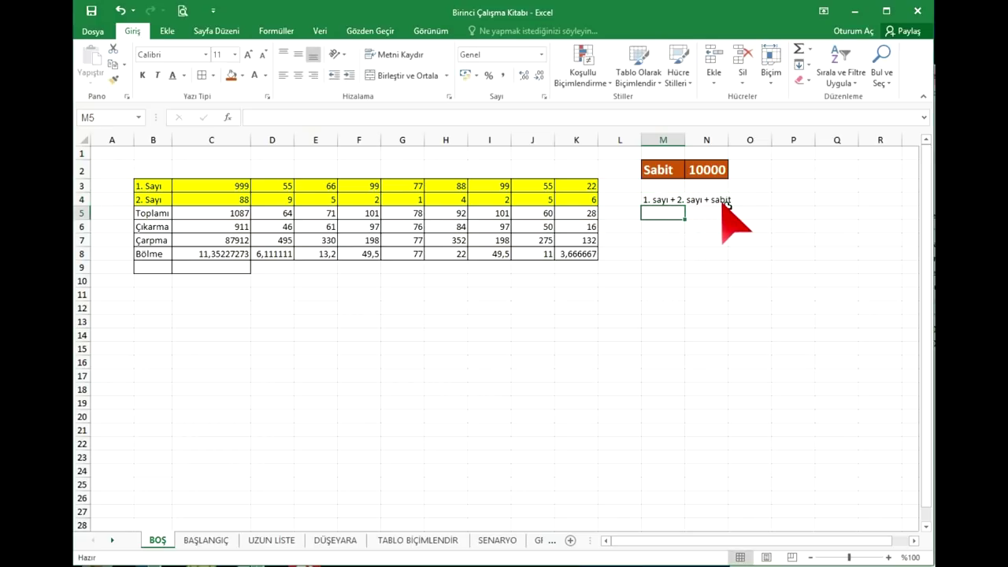
left_click(224, 212)
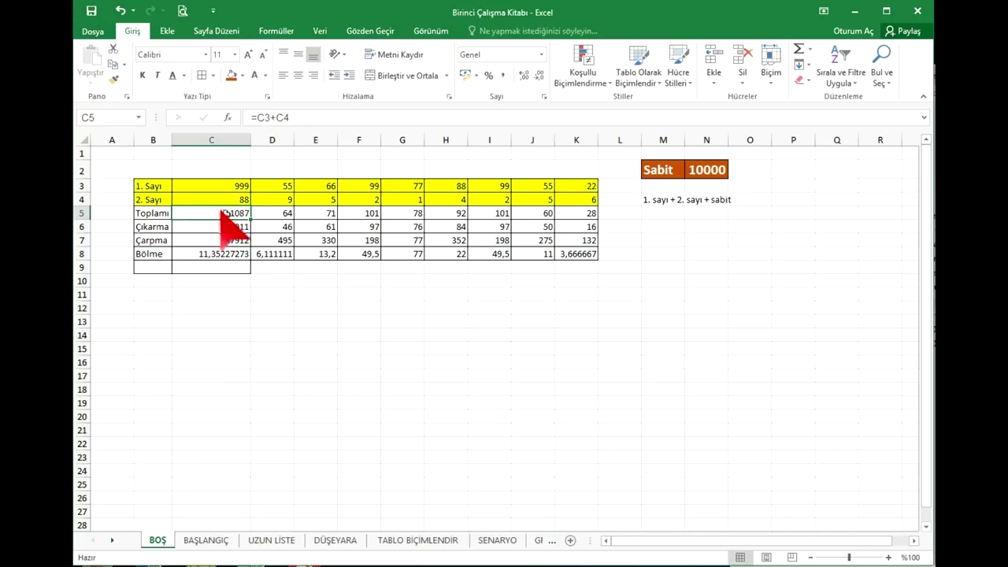
Change C5 to =C3+C4+N2 and fill it across row 5 to K5
double_click(238, 215)
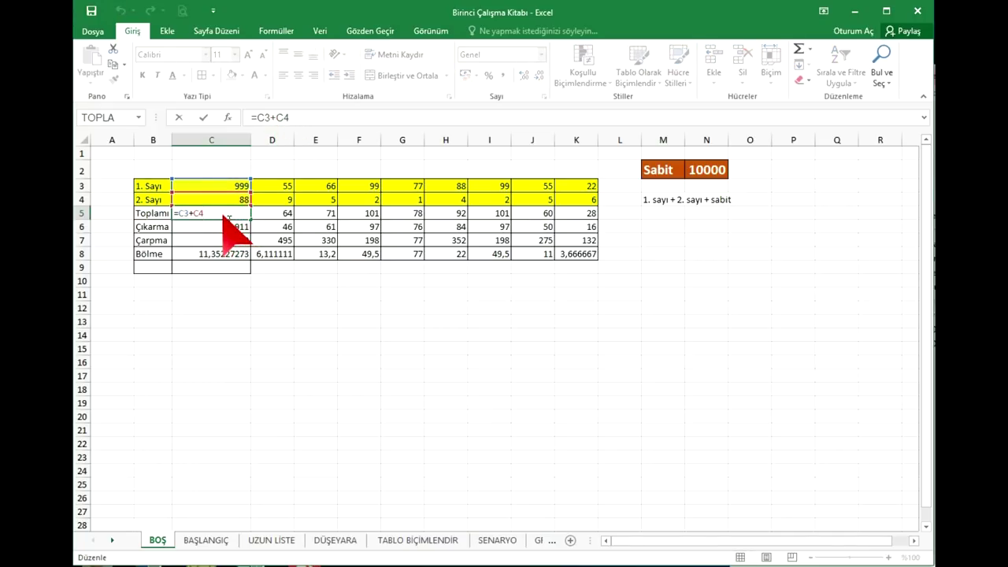
type("+")
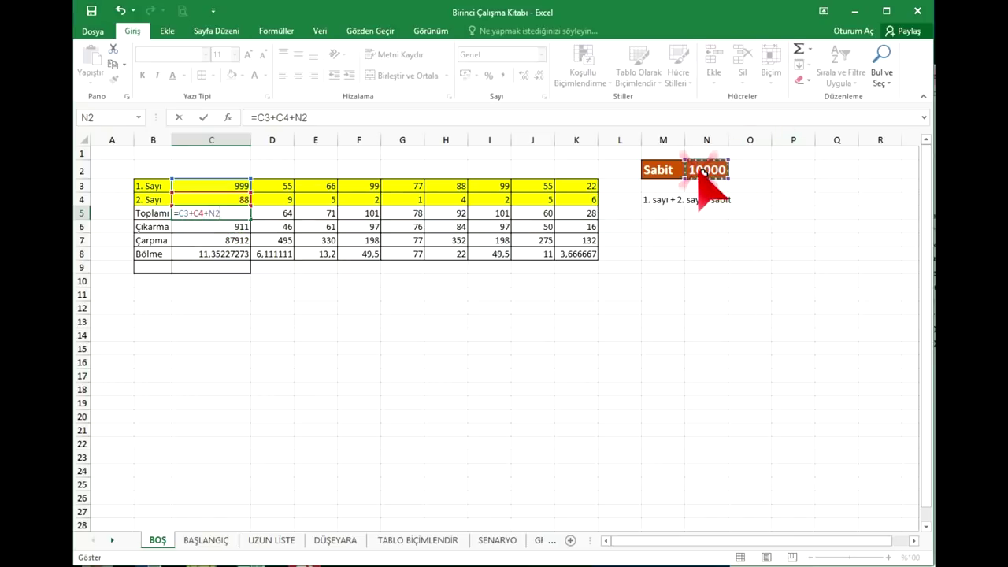
key("Return")
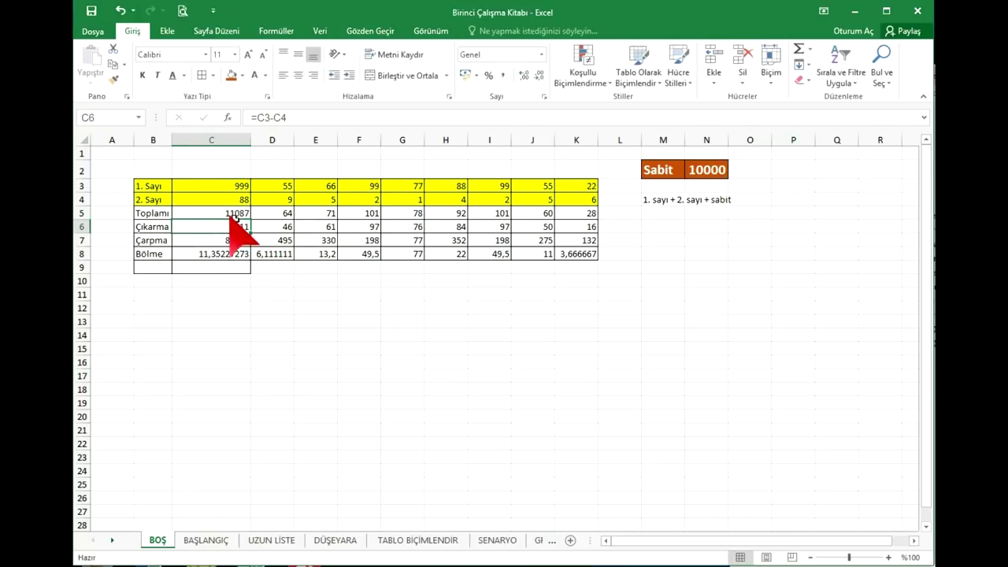
left_click(244, 216)
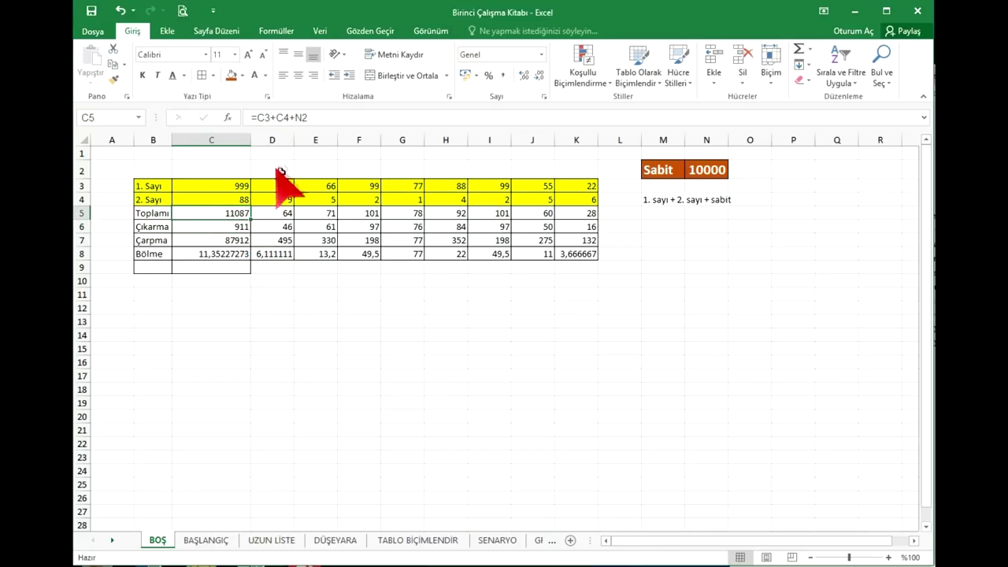
left_click_drag(257, 224, 588, 214)
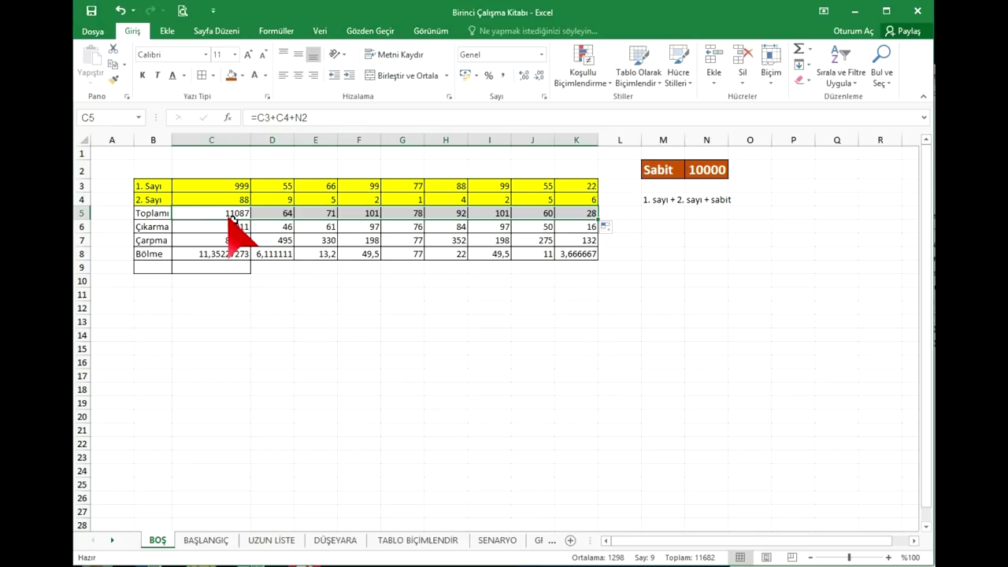
left_click(232, 216)
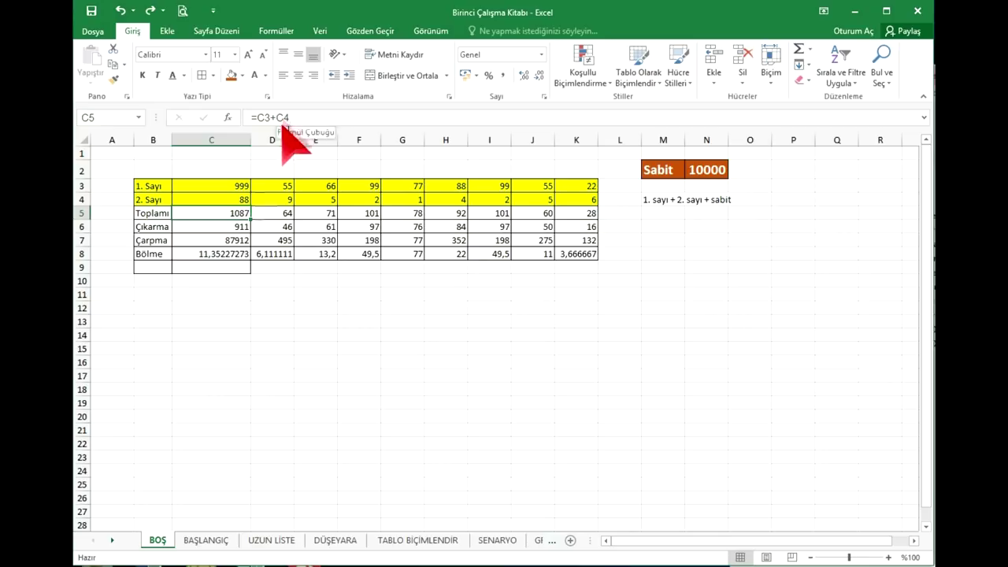
Review the Toplamı formulas in D5 through H5
left_click(285, 215)
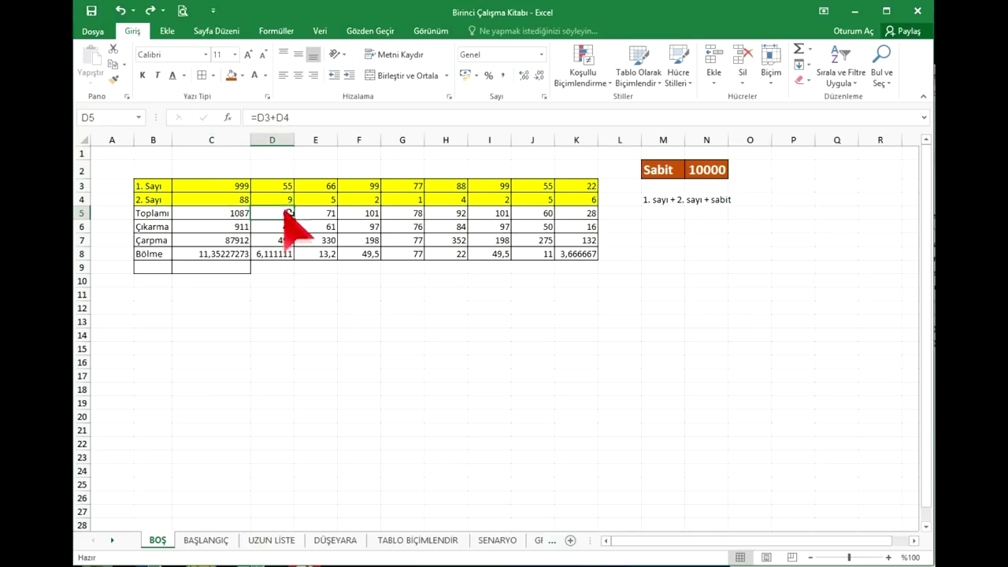
left_click(329, 214)
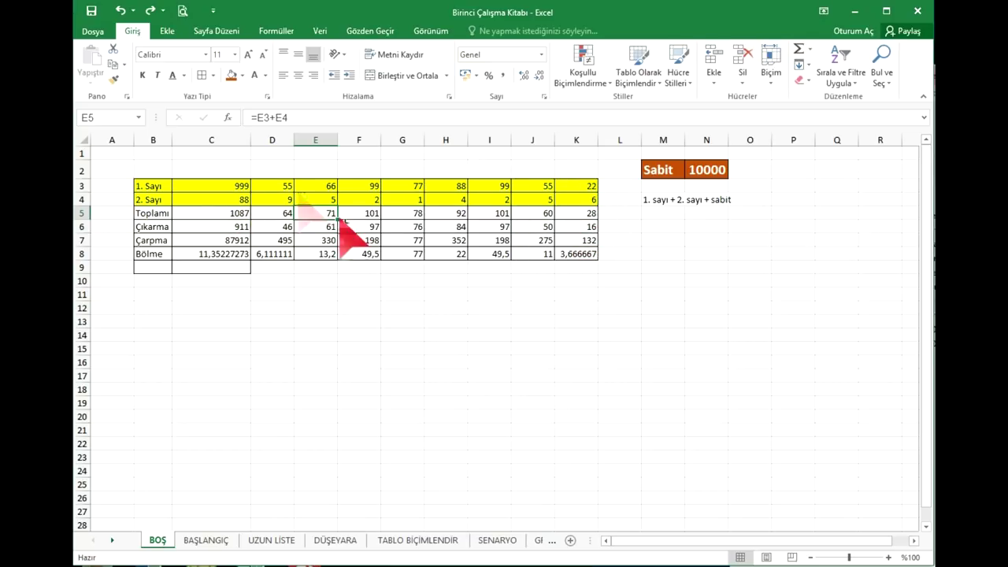
left_click(363, 214)
left_click(404, 214)
left_click(448, 213)
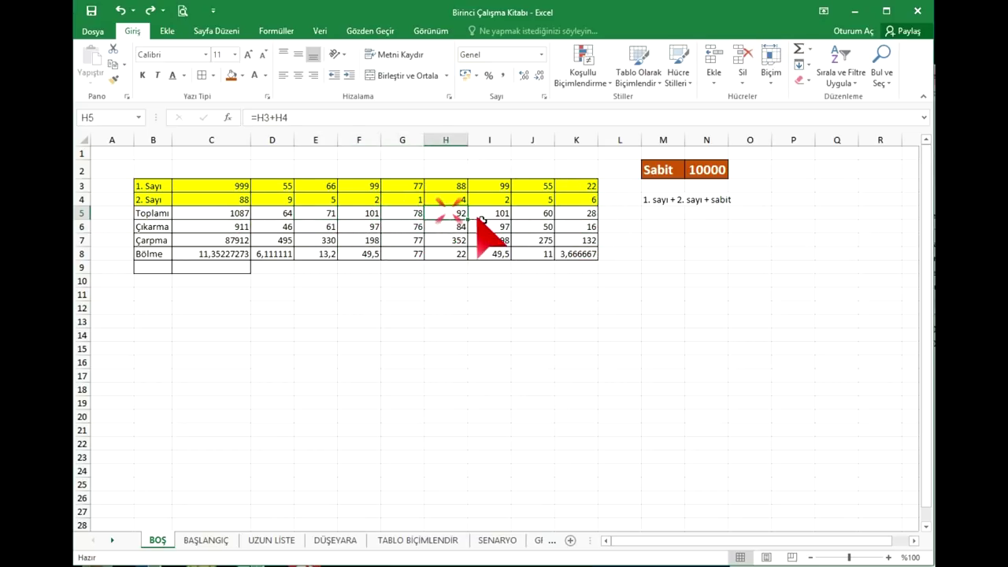
left_click(224, 214)
Remove the stray trailing plus from C5's formula and refill it across row 5
left_click(293, 118)
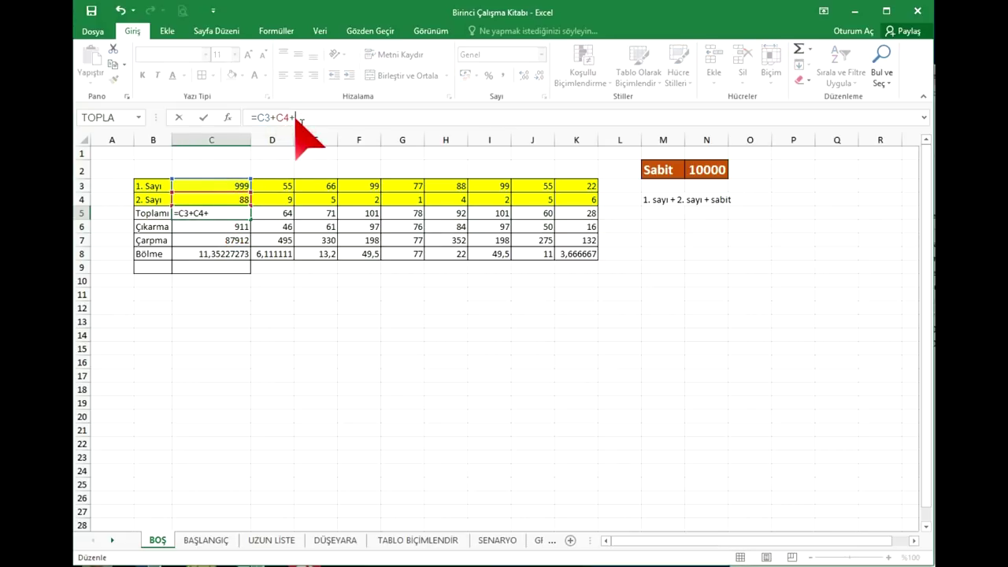
key("BackSpace")
key("Return")
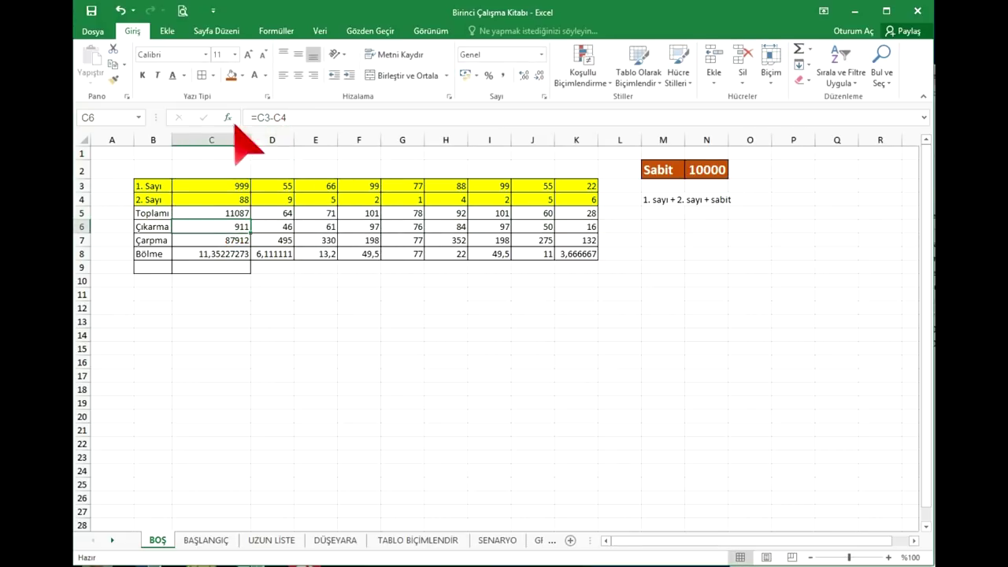
left_click(234, 212)
left_click_drag(253, 224, 596, 225)
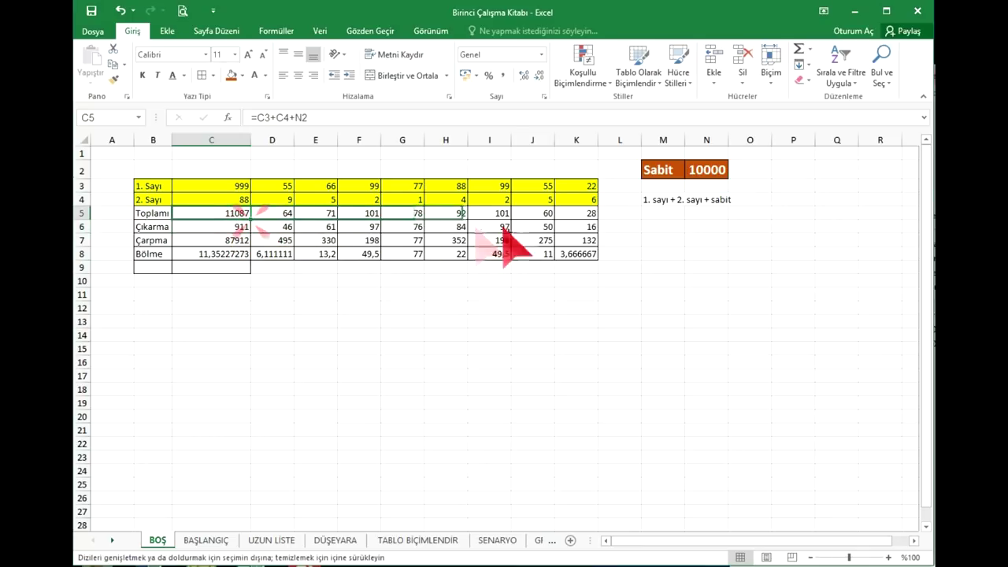
Correct D5's formula from =D3+D4+O2 to =D3+D4+N2
left_click(243, 211)
left_click(275, 211)
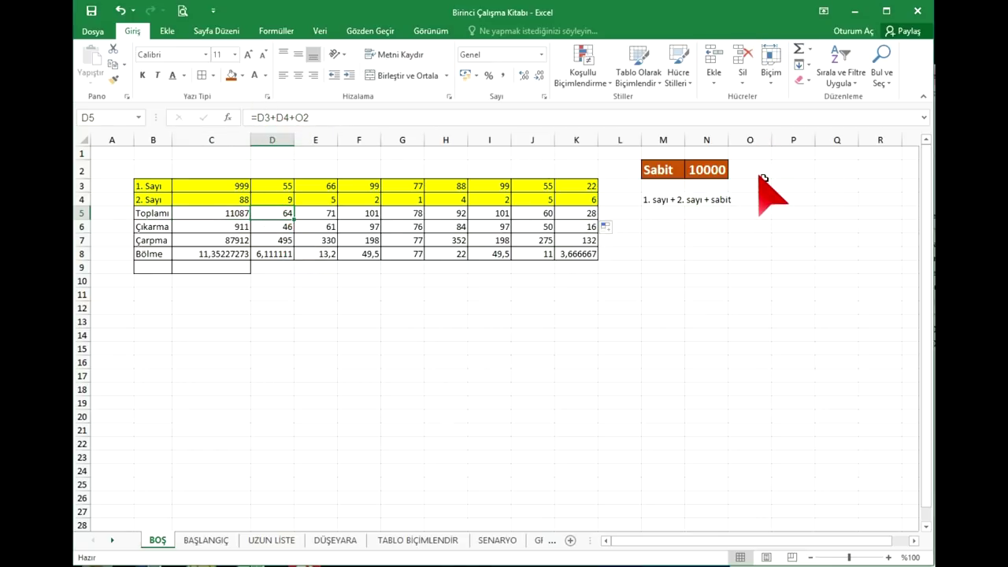
left_click(717, 171)
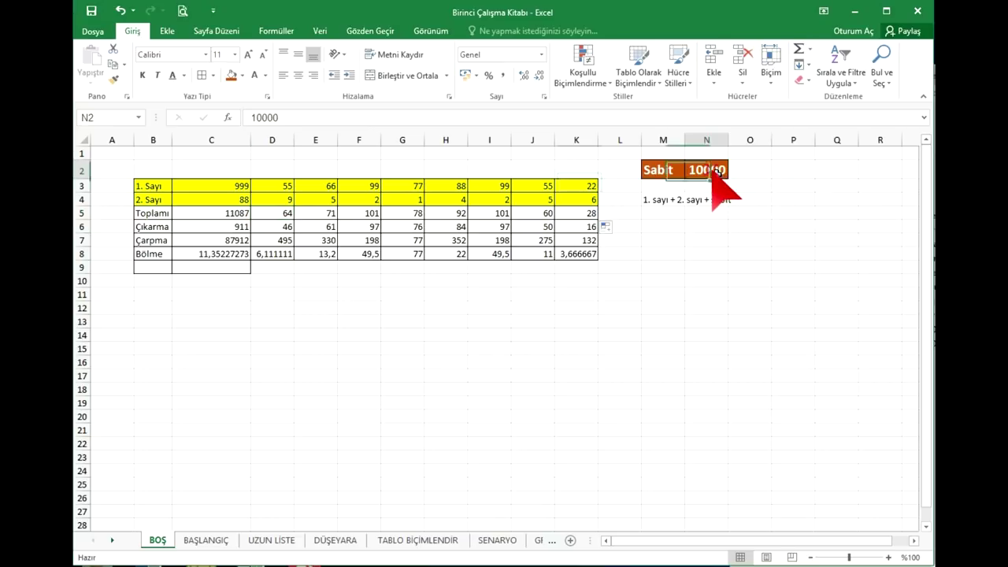
left_click(277, 214)
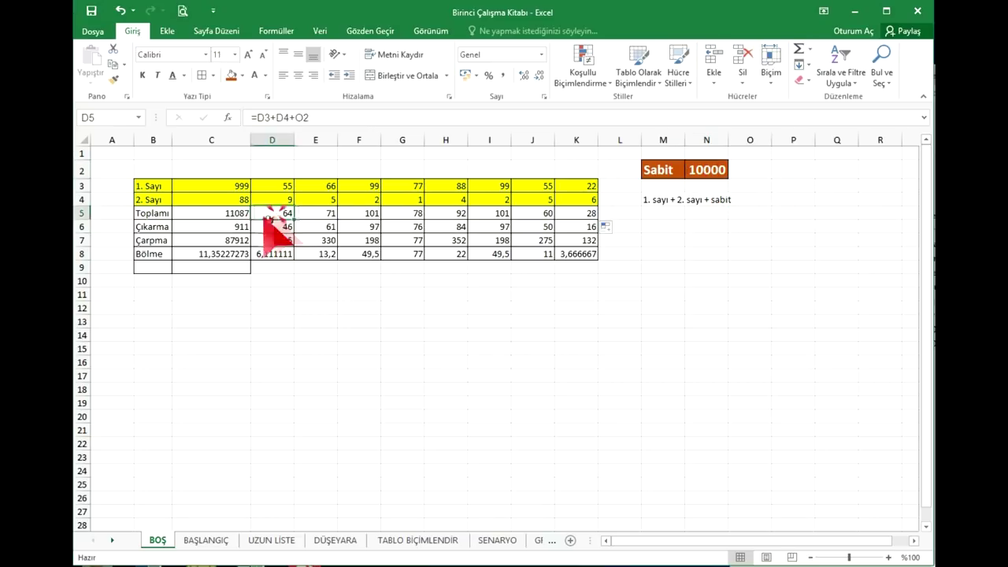
left_click(303, 117)
key("BackSpace")
type("n")
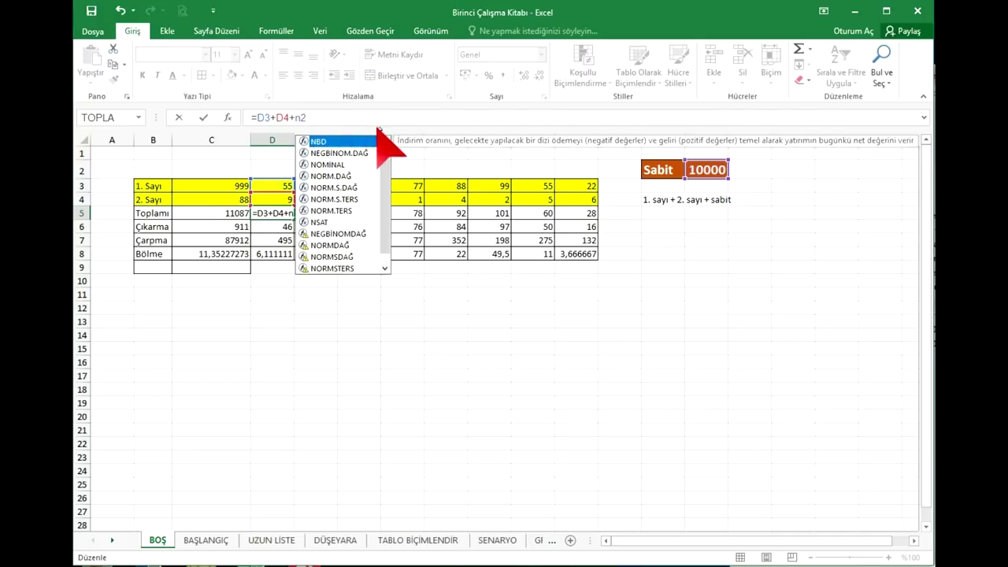
key("Return")
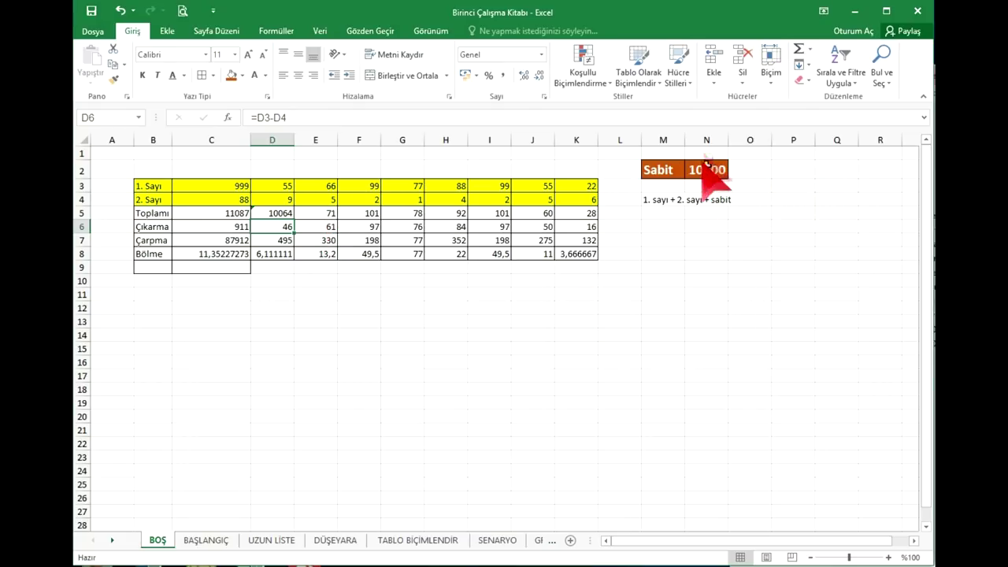
left_click(720, 170)
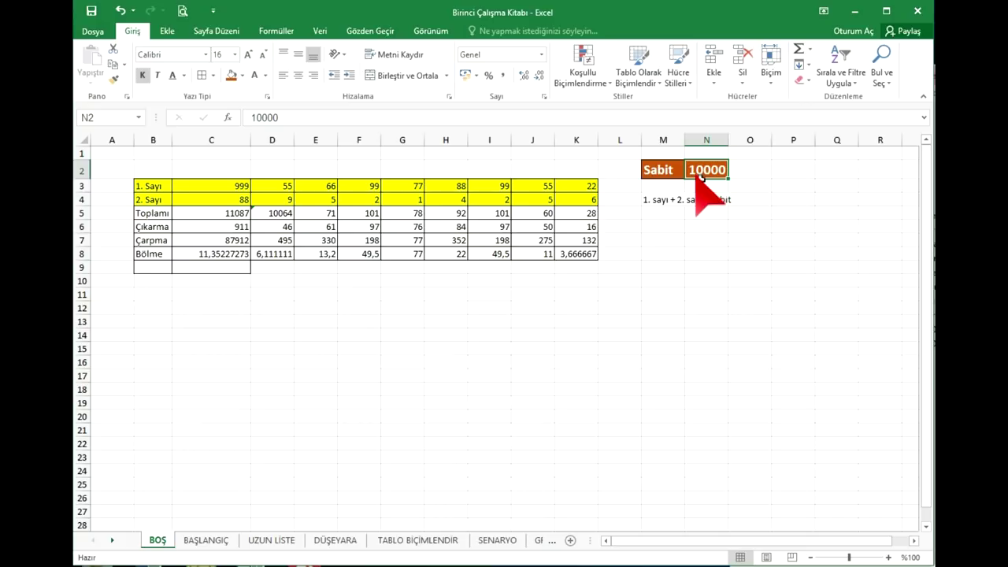
left_click(228, 213)
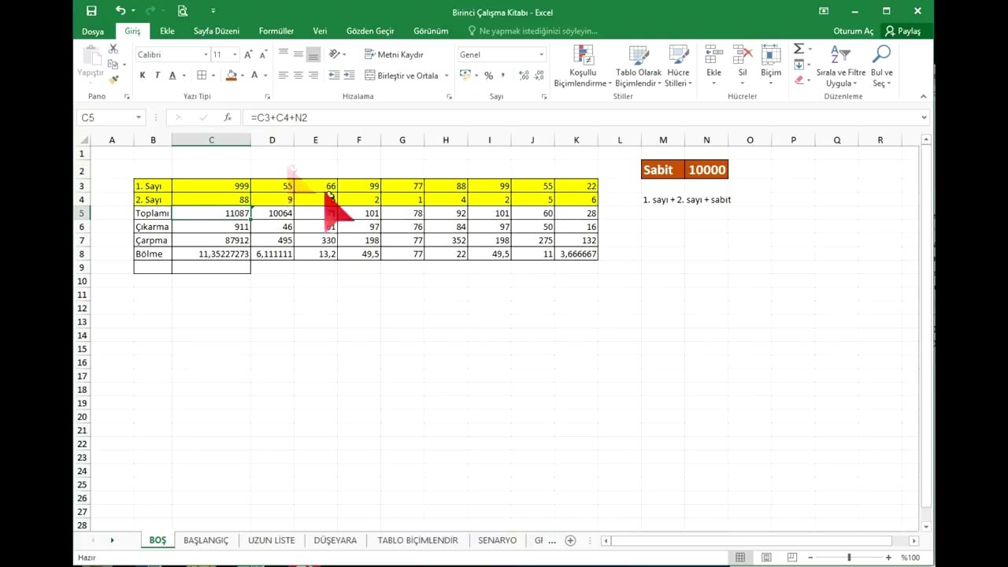
Change C5 to =C3+C4+$N2 and fill it across D5:K5
left_click(296, 118)
type("$")
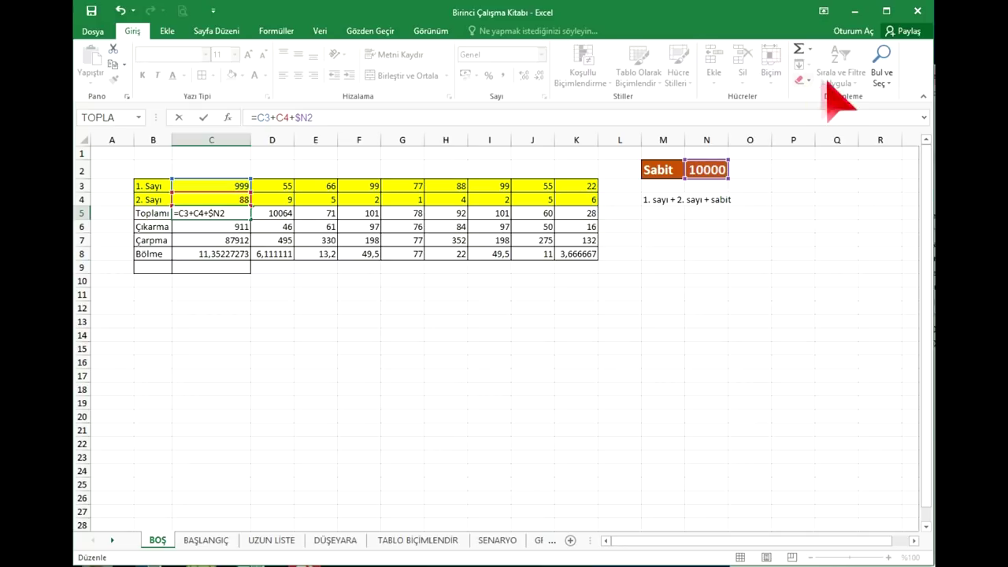
key("ctrl+Return")
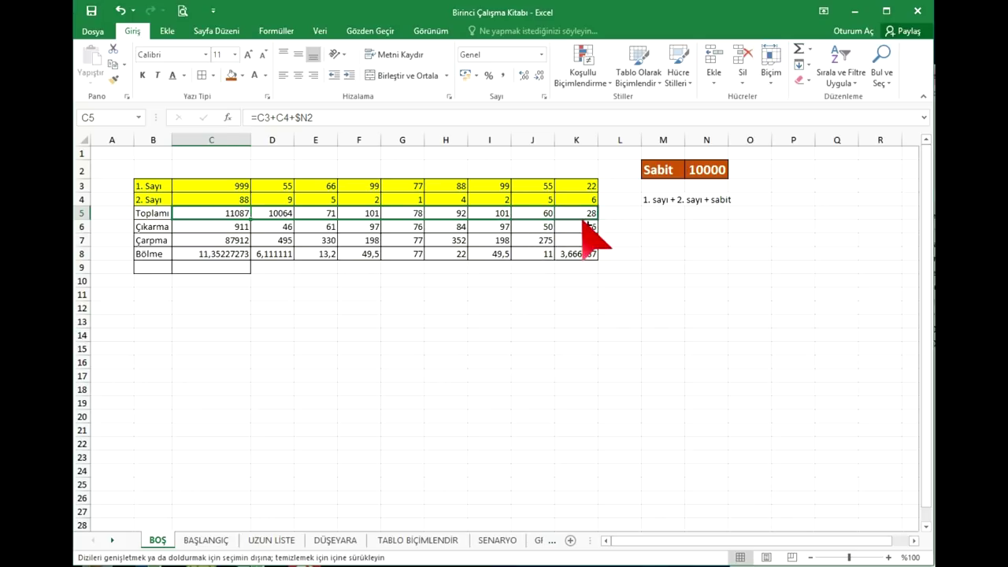
left_click_drag(257, 219, 596, 224)
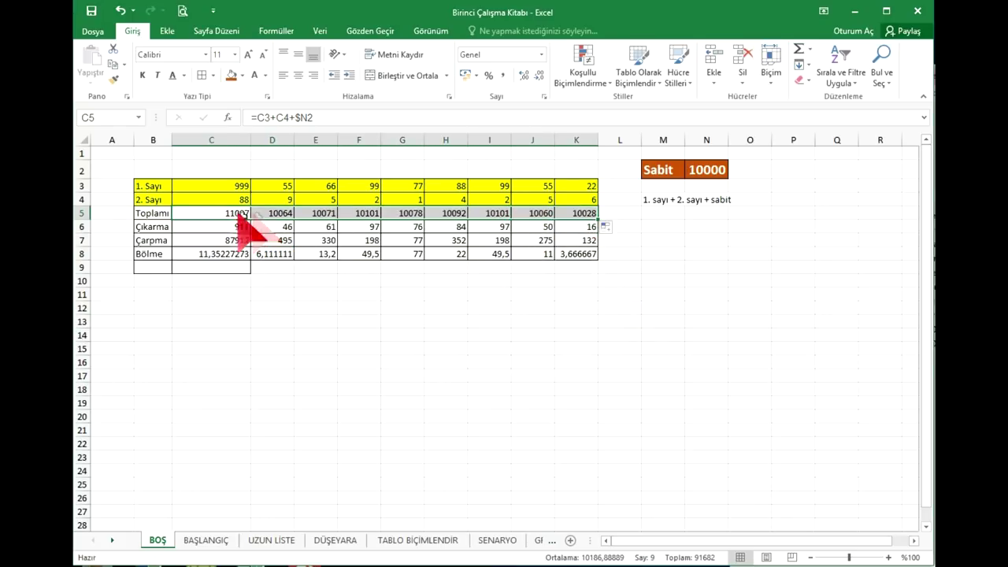
left_click(237, 215)
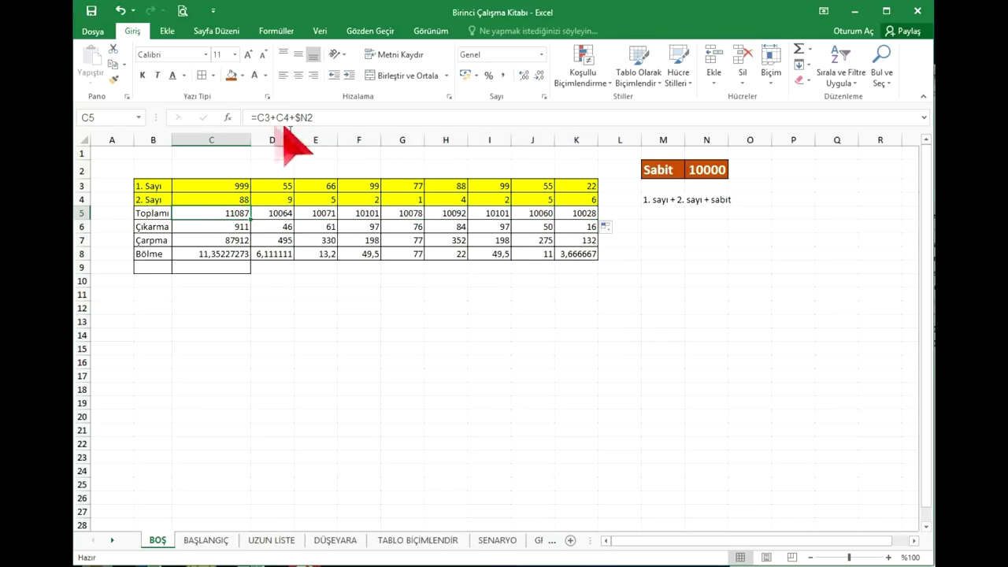
Verify the copied $N2 Toplamı formulas from D5 through K5
left_click(285, 216)
left_click(322, 218)
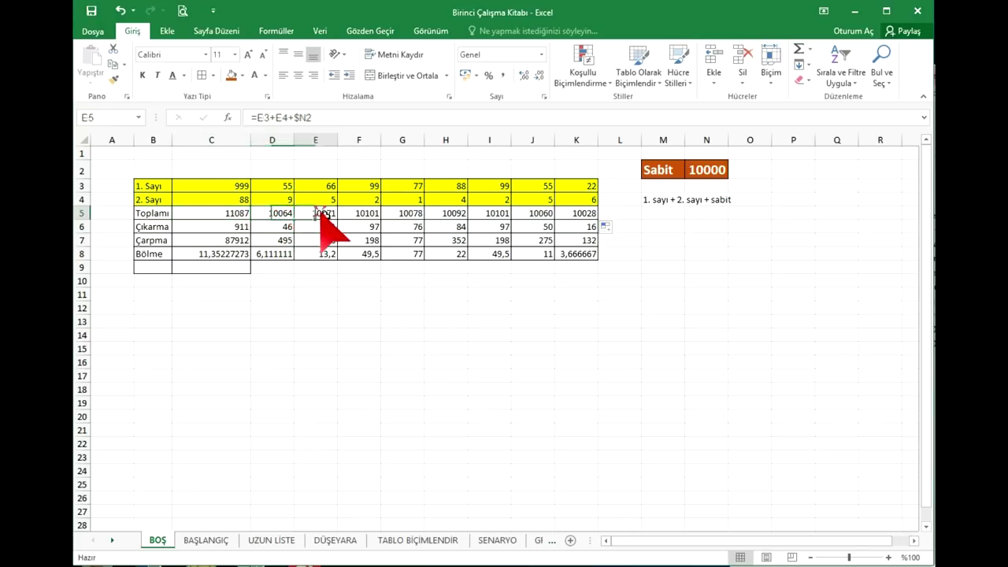
left_click(366, 217)
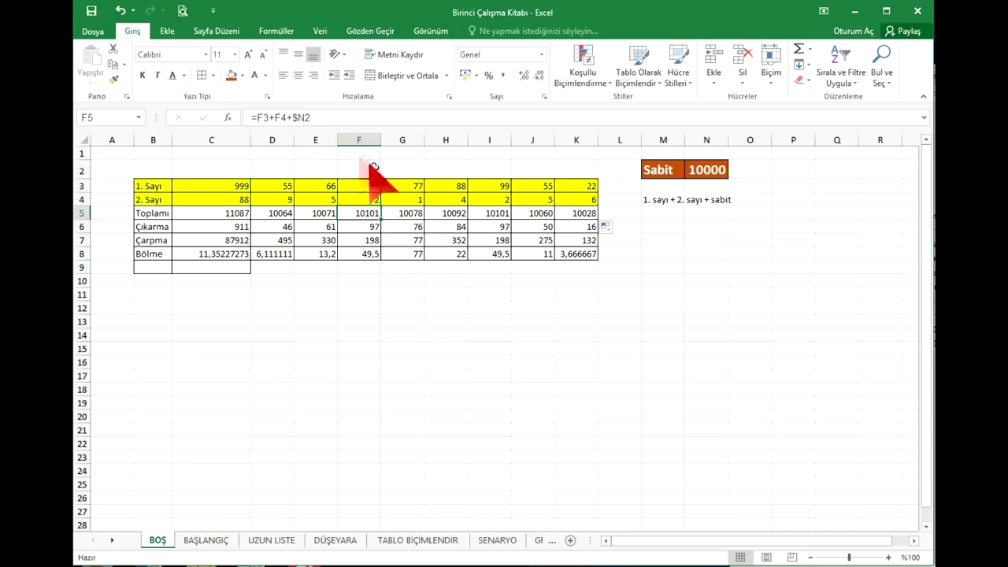
left_click(405, 212)
left_click(446, 212)
left_click(489, 213)
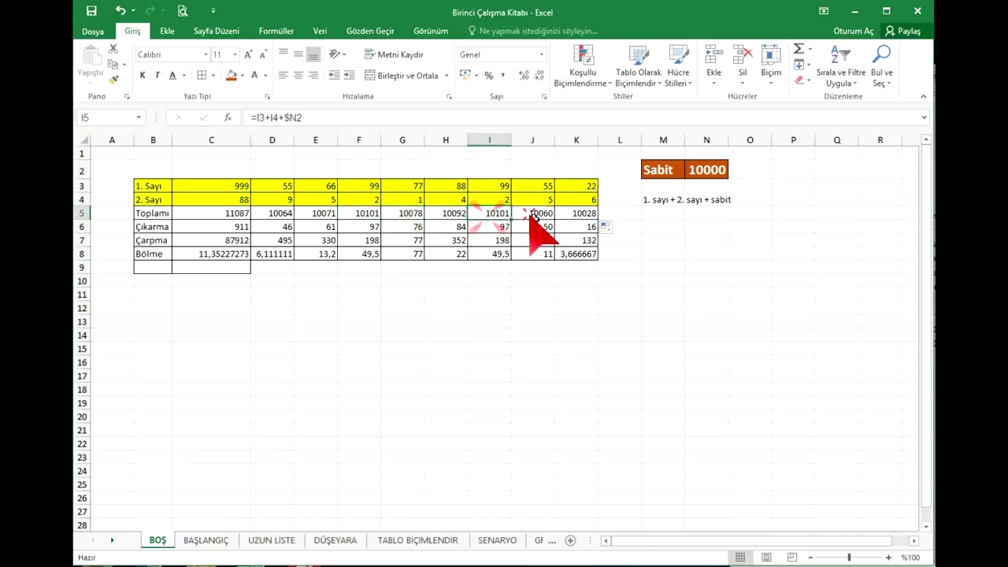
left_click(532, 212)
left_click(569, 213)
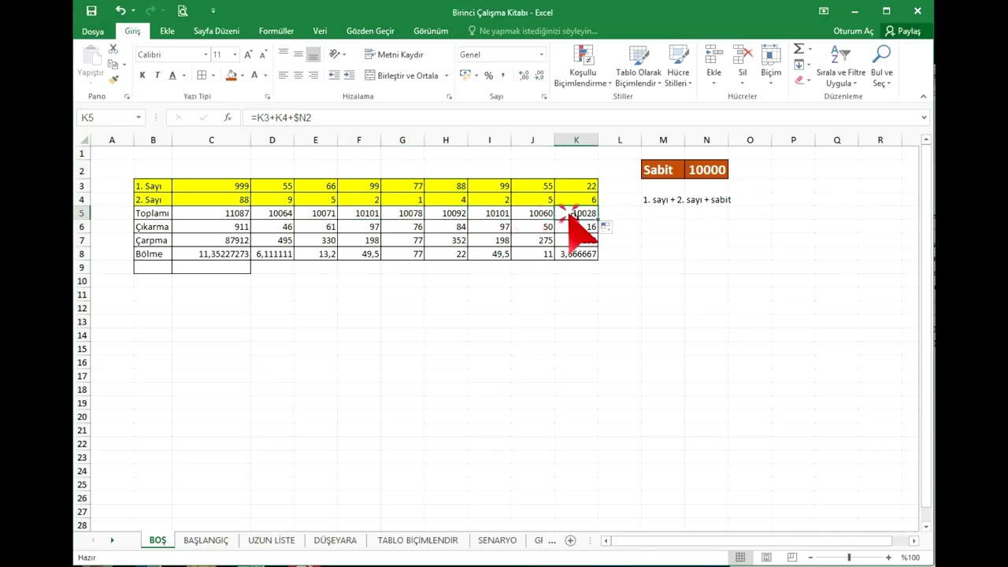
left_click(624, 203)
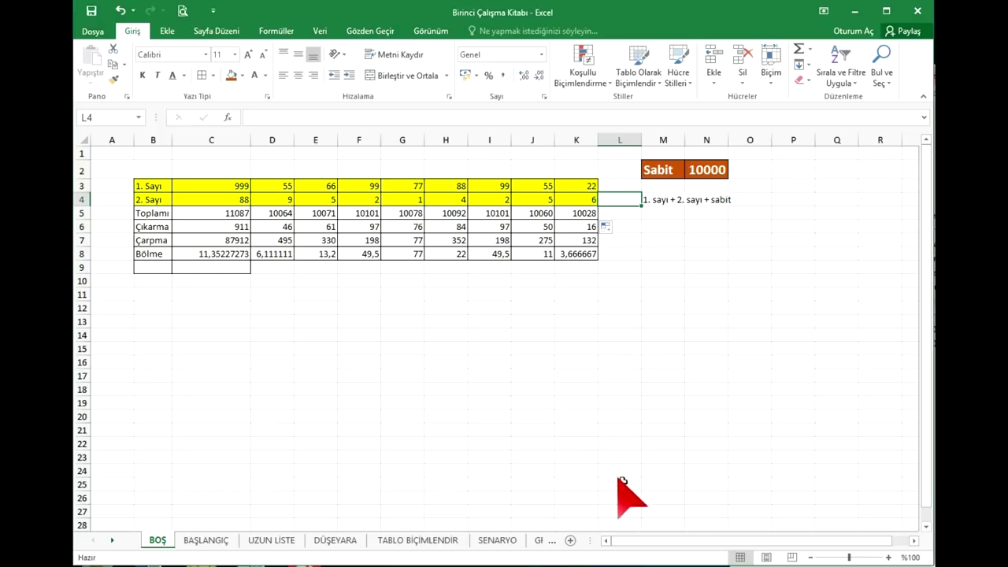
Change C5 to =C3+C4+$N$2 and fill it across D5:K5
left_click(673, 254)
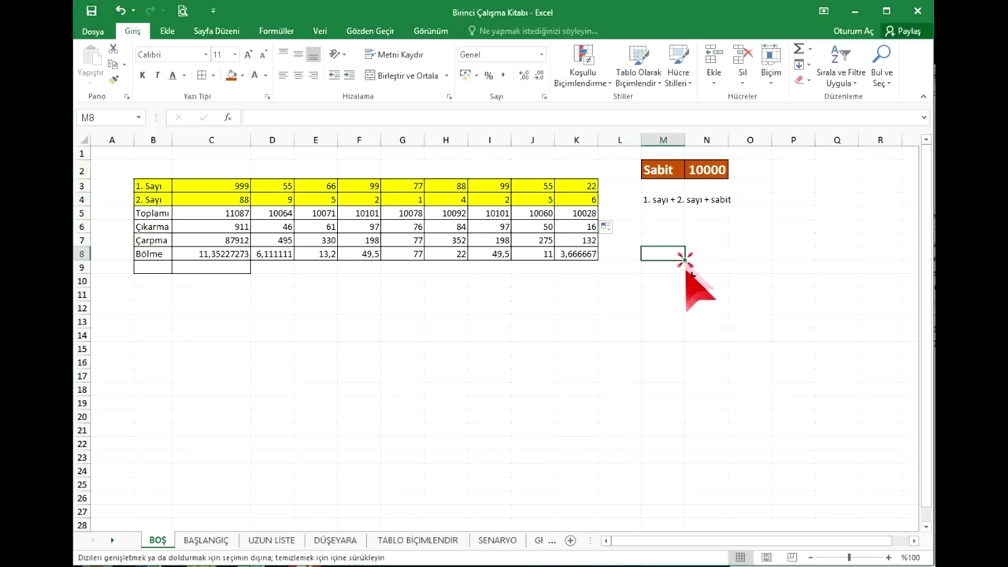
left_click_drag(684, 259, 675, 455)
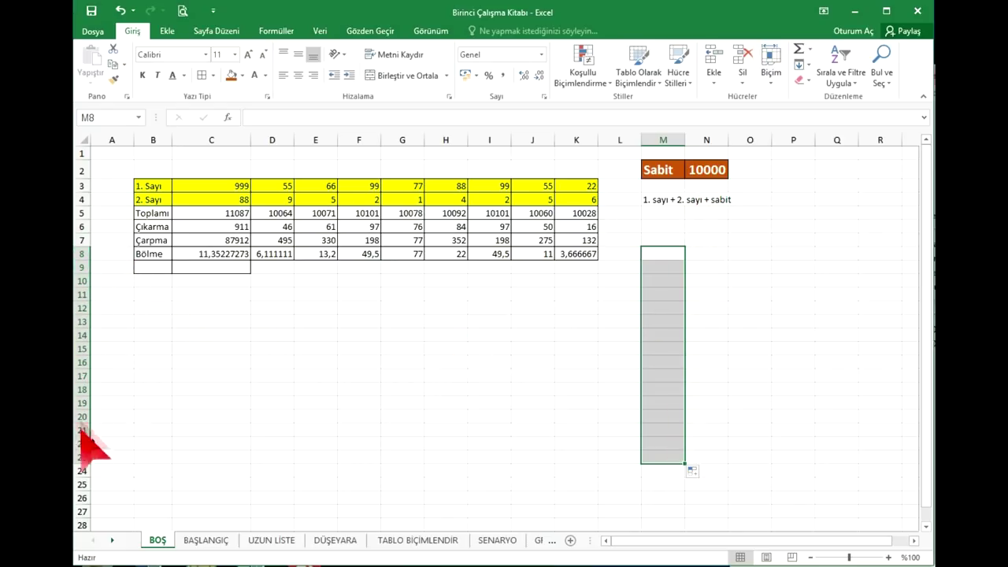
left_click(658, 256)
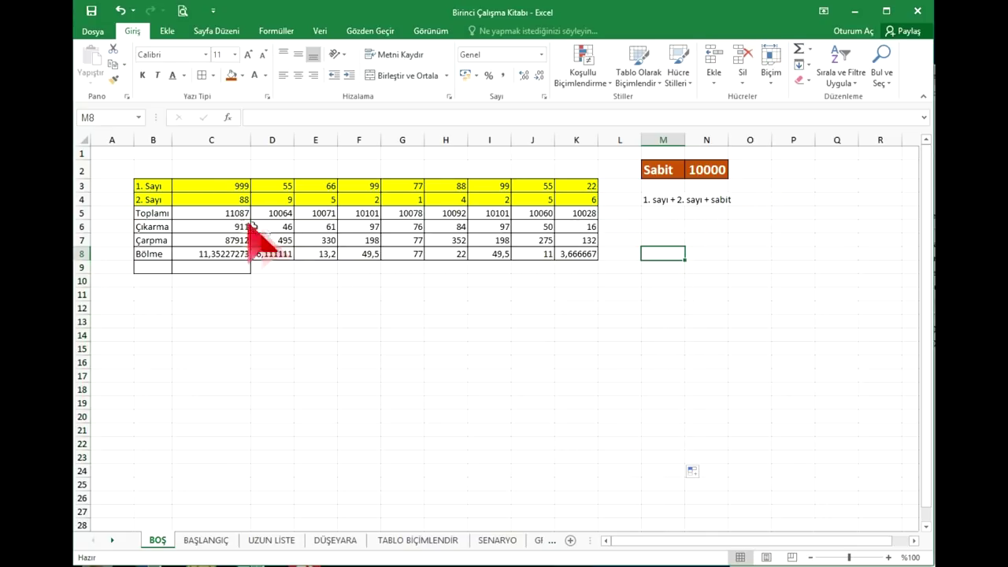
left_click(240, 213)
left_click(307, 116)
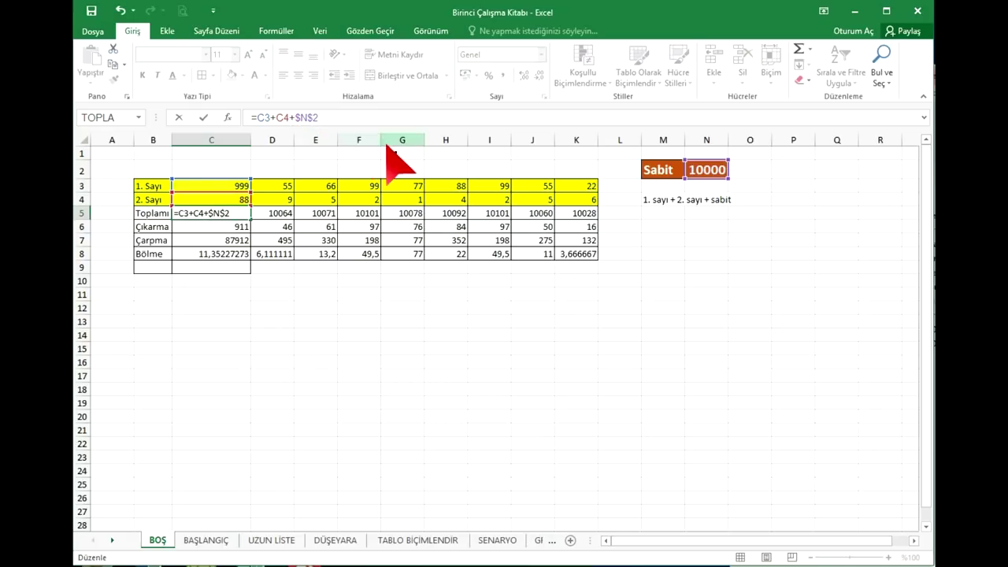
left_click(240, 389)
left_click(227, 214)
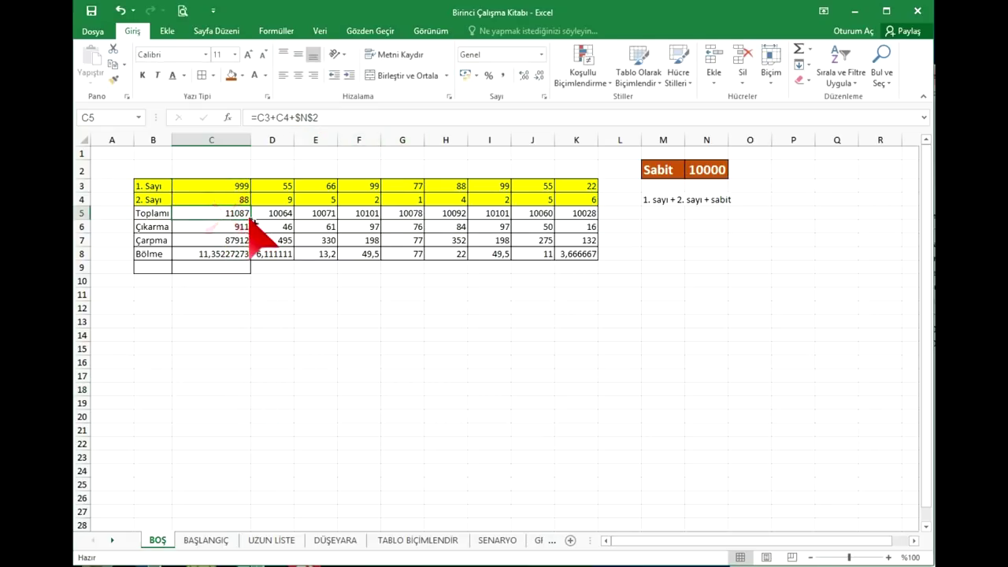
left_click_drag(249, 220, 596, 214)
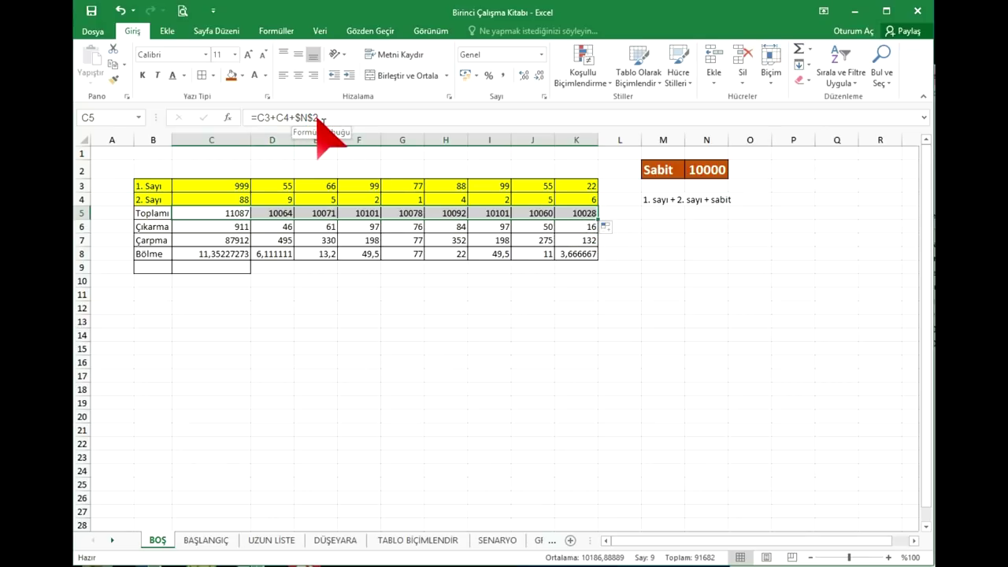
Verify the $N$2 Toplamı formulas from K5 back to C5
left_click(581, 212)
left_click(531, 213)
left_click(489, 213)
left_click(446, 213)
left_click(402, 213)
left_click(359, 213)
left_click(318, 213)
left_click(275, 213)
left_click(236, 212)
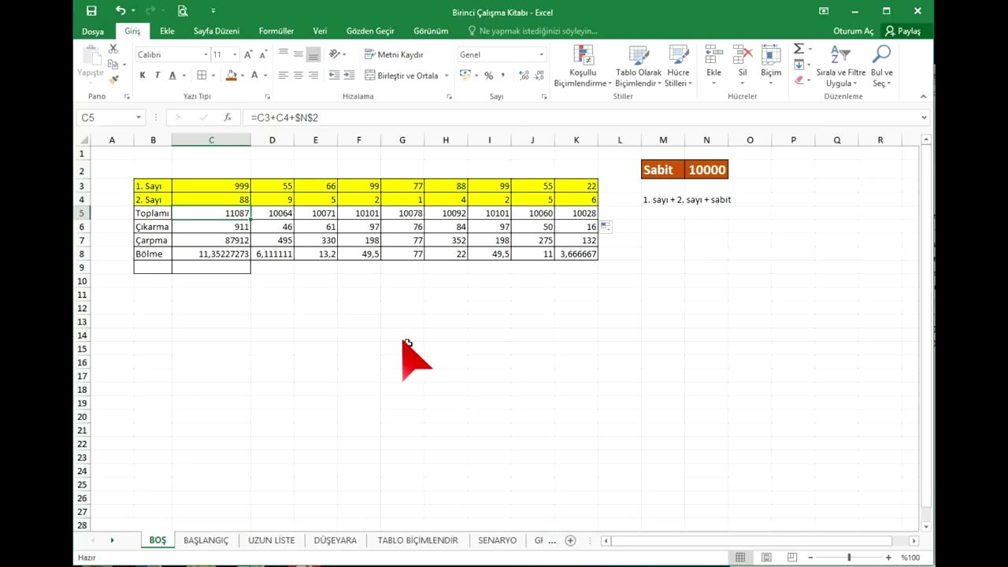
Change the Sabit constant in N2 to 500
left_click(712, 173)
type("5")
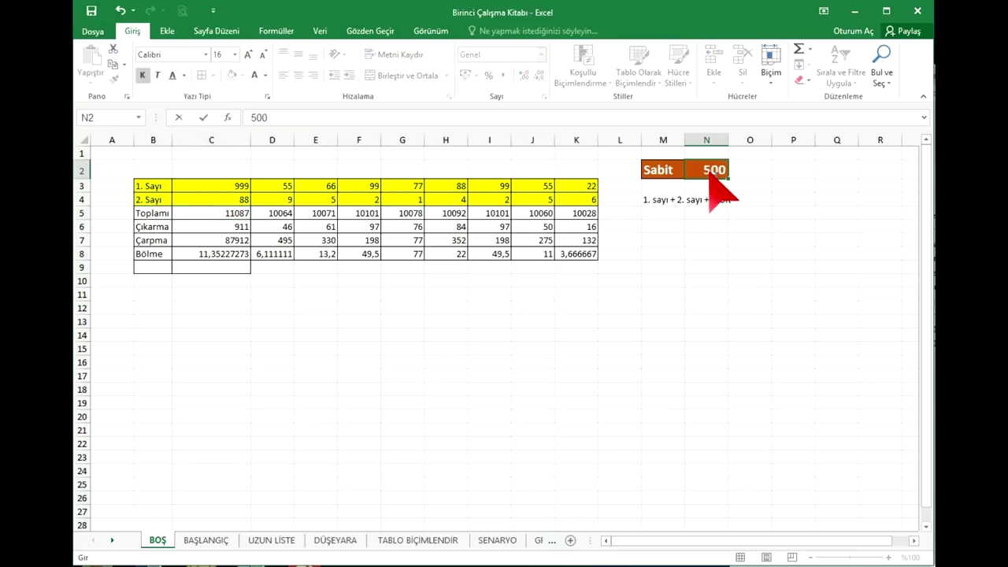
key("Return")
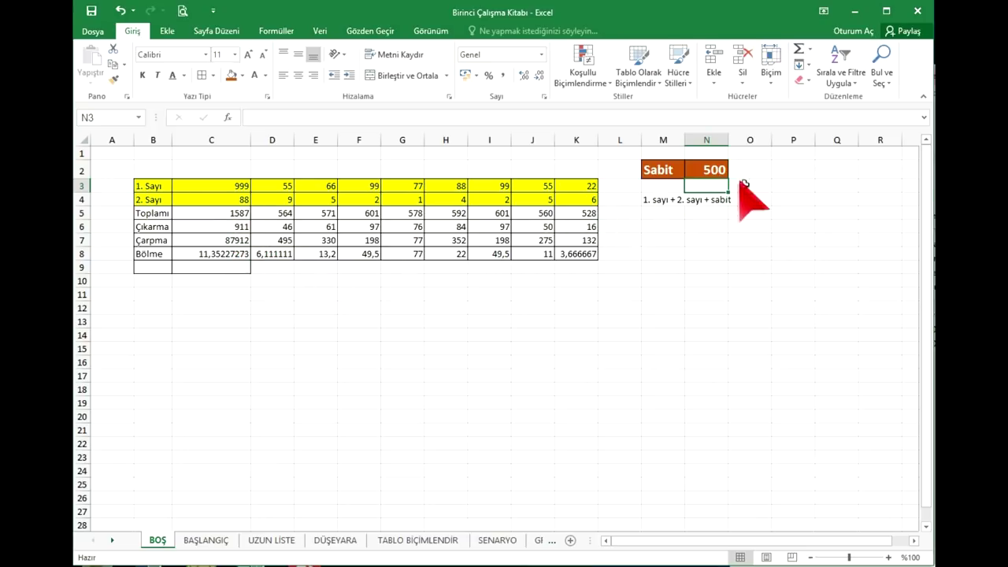
Enter a $ sign in cell M8
left_click(652, 254)
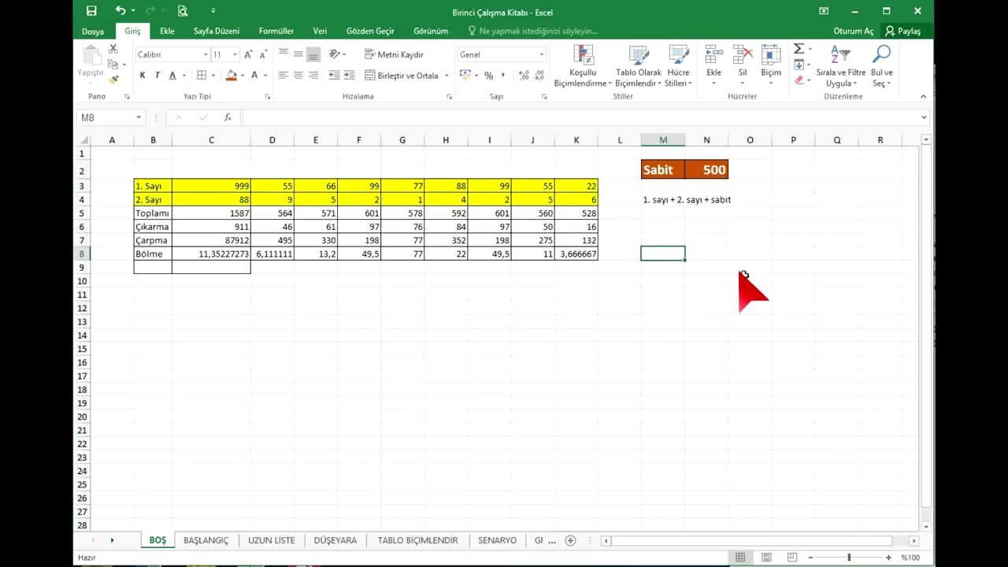
type("$")
key("Return")
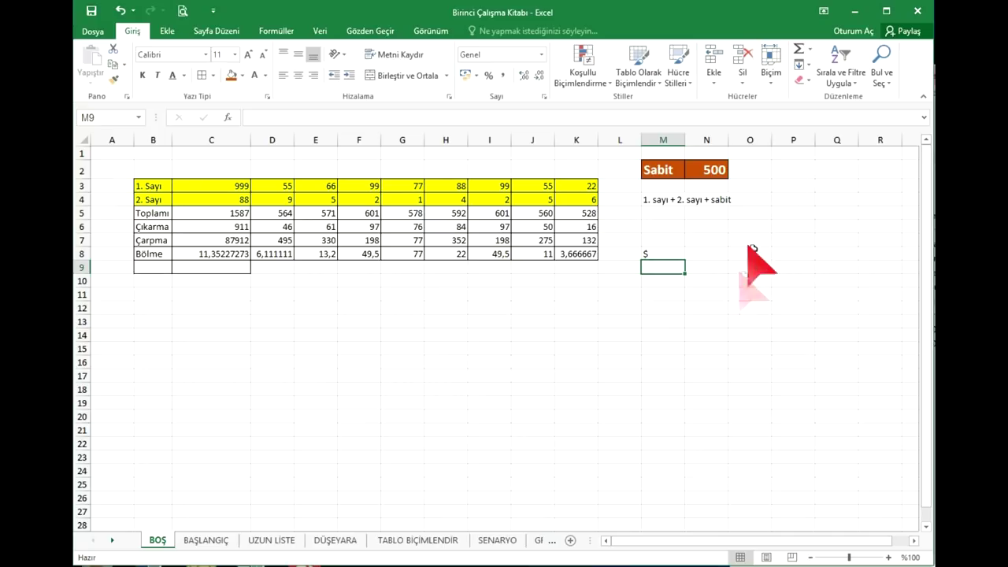